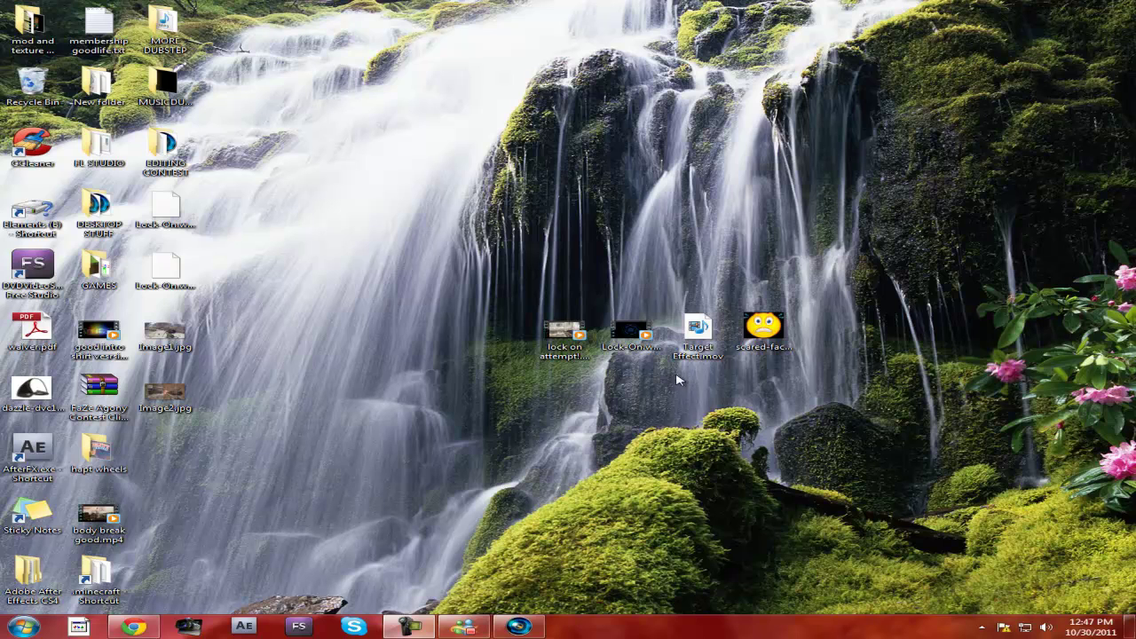
- Select the 'lock on attempt!.mp4' gameplay clip on the desktop
click(570, 347)
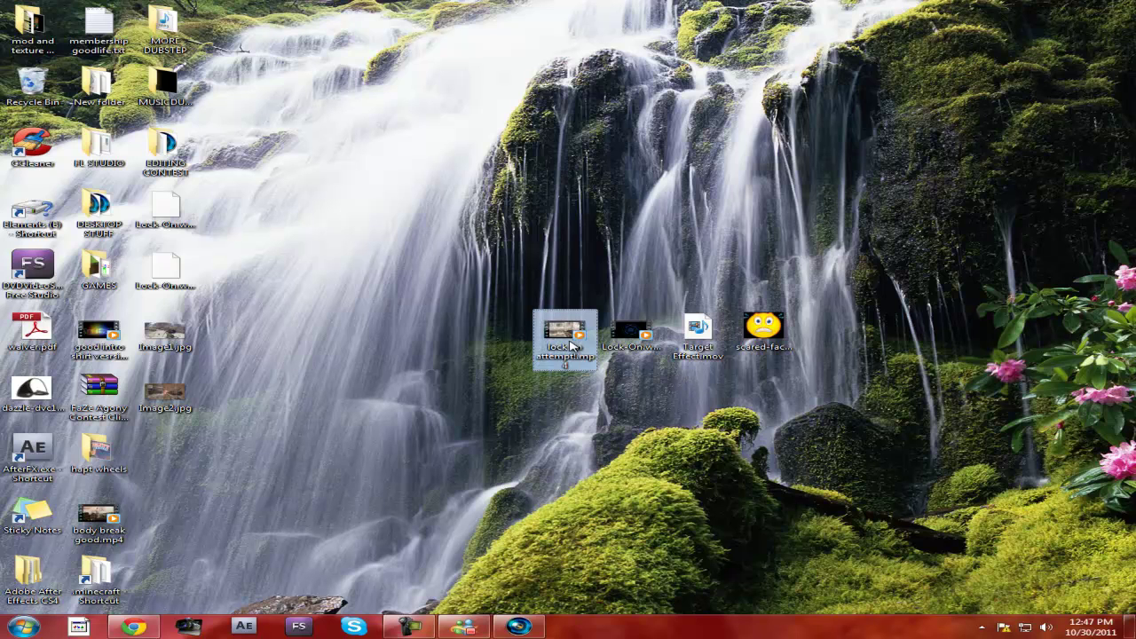
double_click(570, 346)
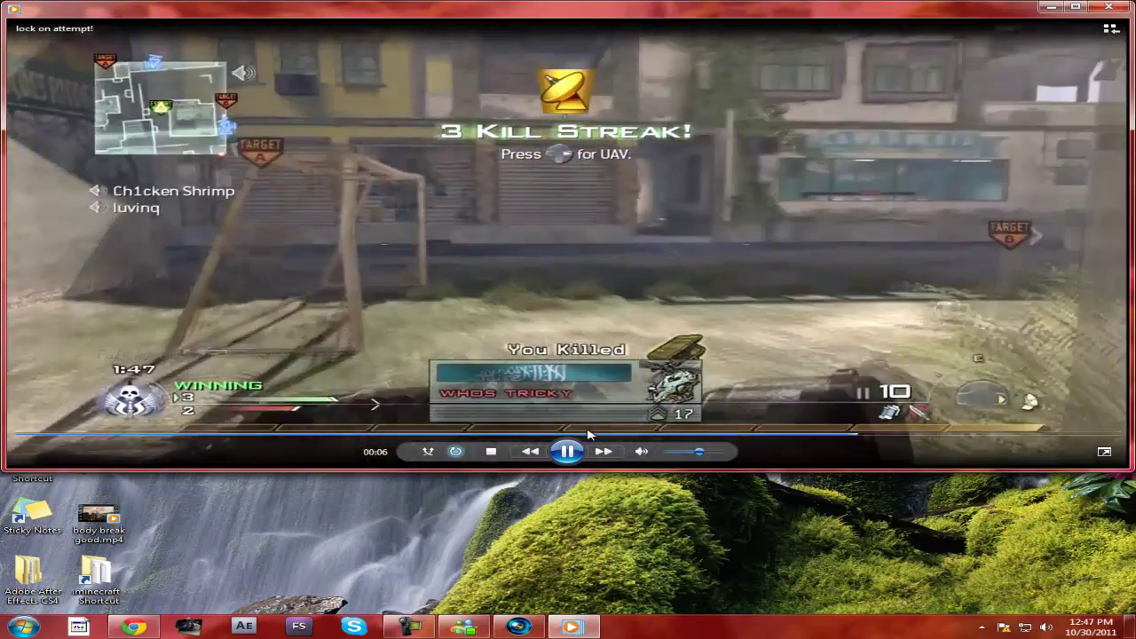
key(alt+F4)
- Play the timeline from the start and save the preview frame as snapshot Image3.jpg
click(530, 629)
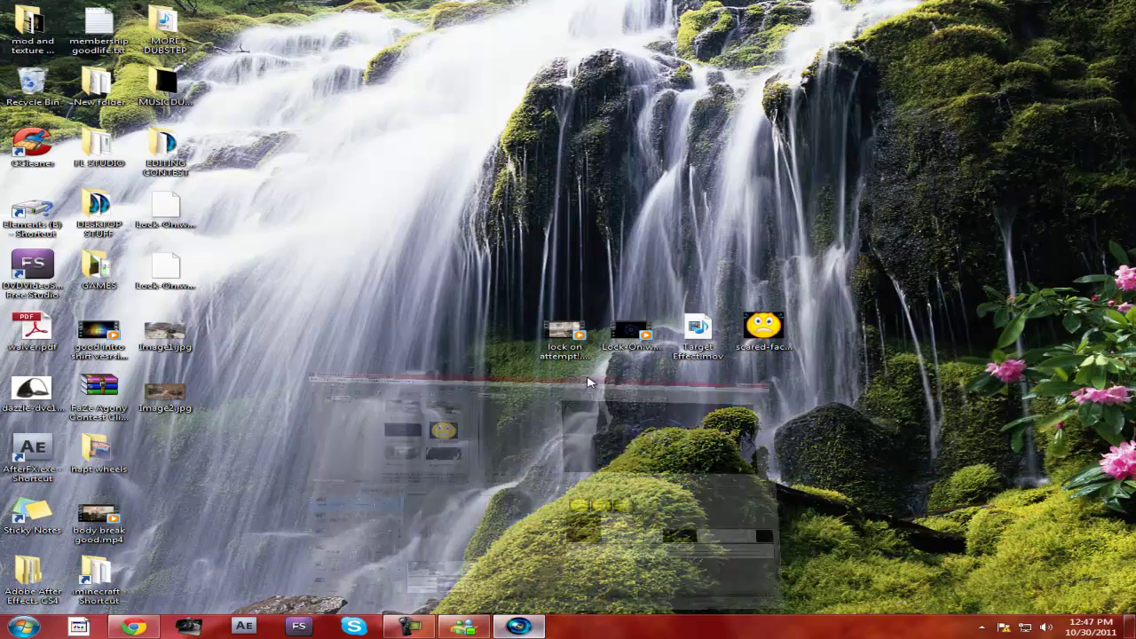
click(235, 308)
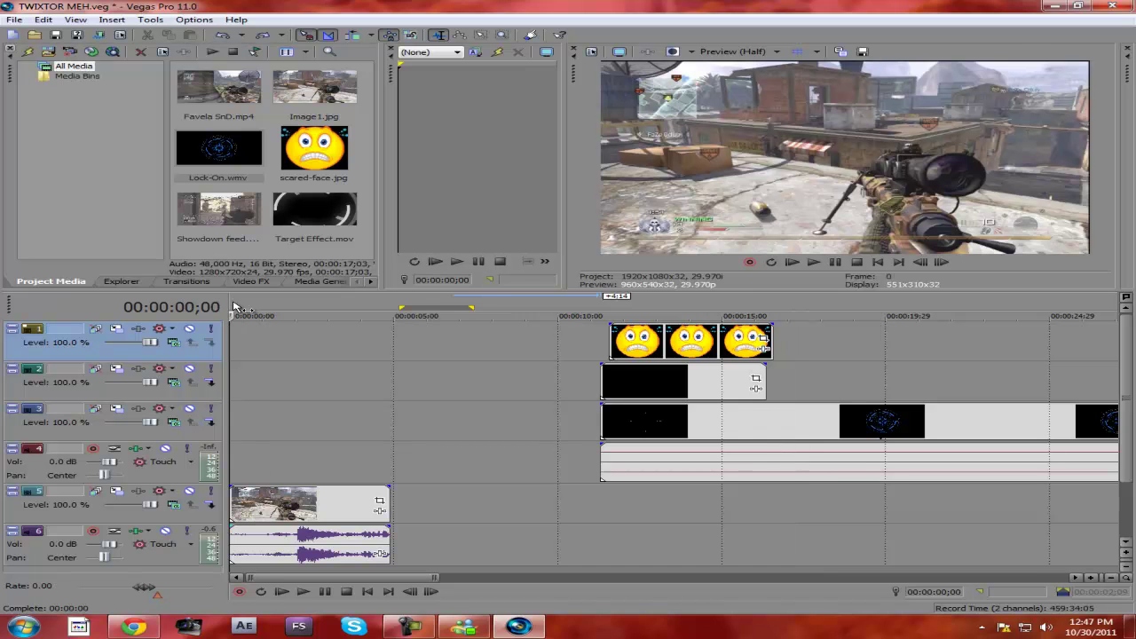
key(space)
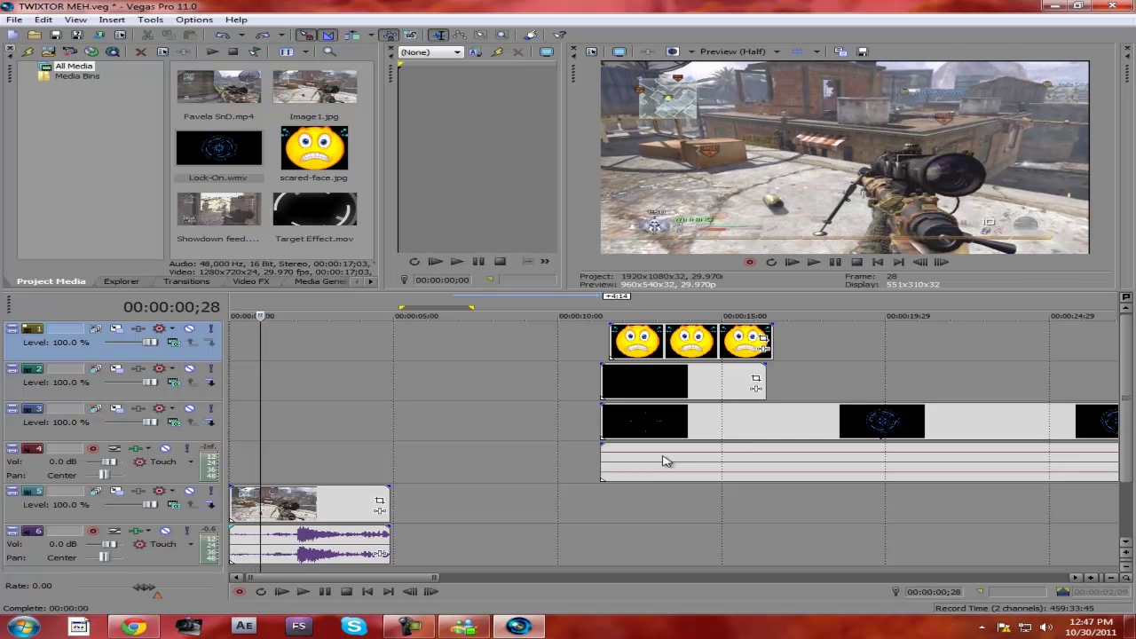
click(262, 502)
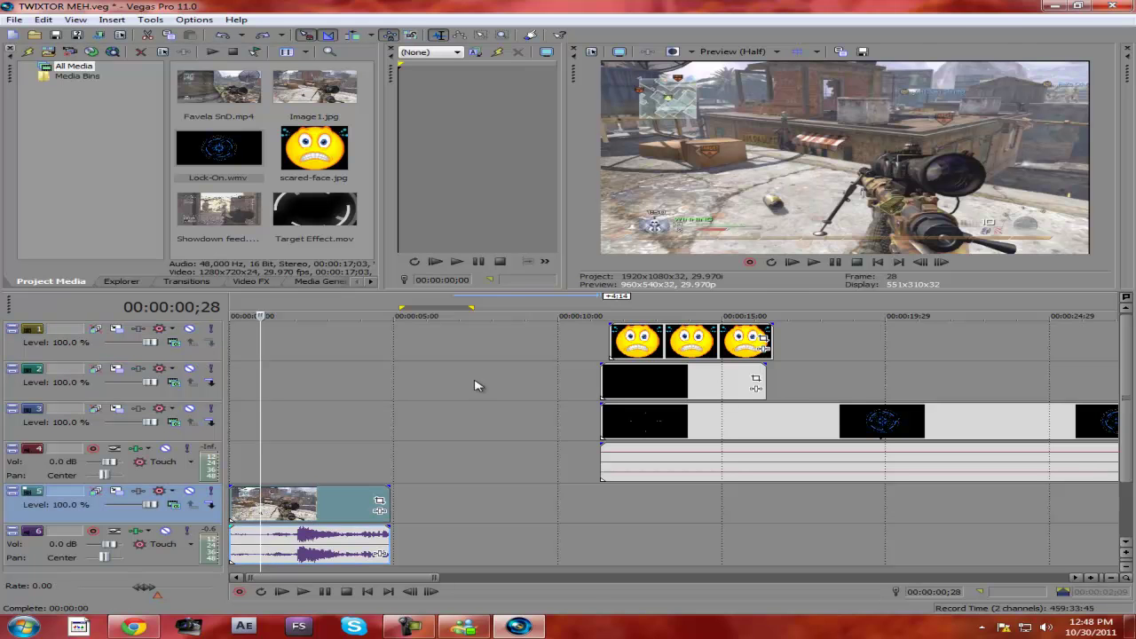
click(809, 51)
click(774, 373)
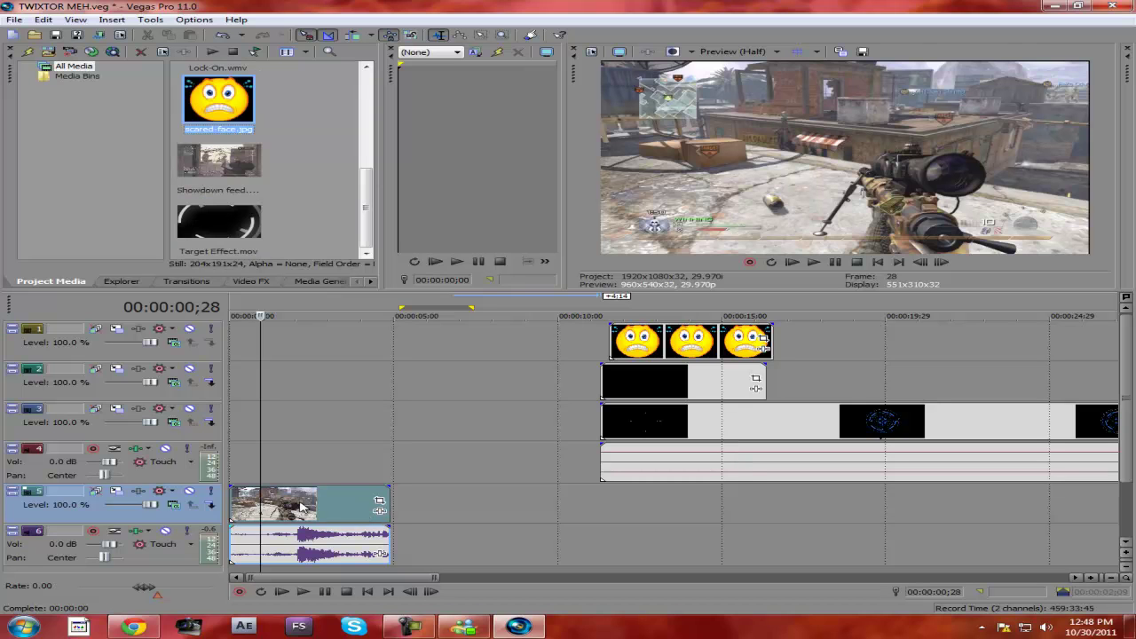
- Split the gameplay event, shift its right part later, and drop Image3.jpg into the gap on track 5
click(267, 502)
key(s)
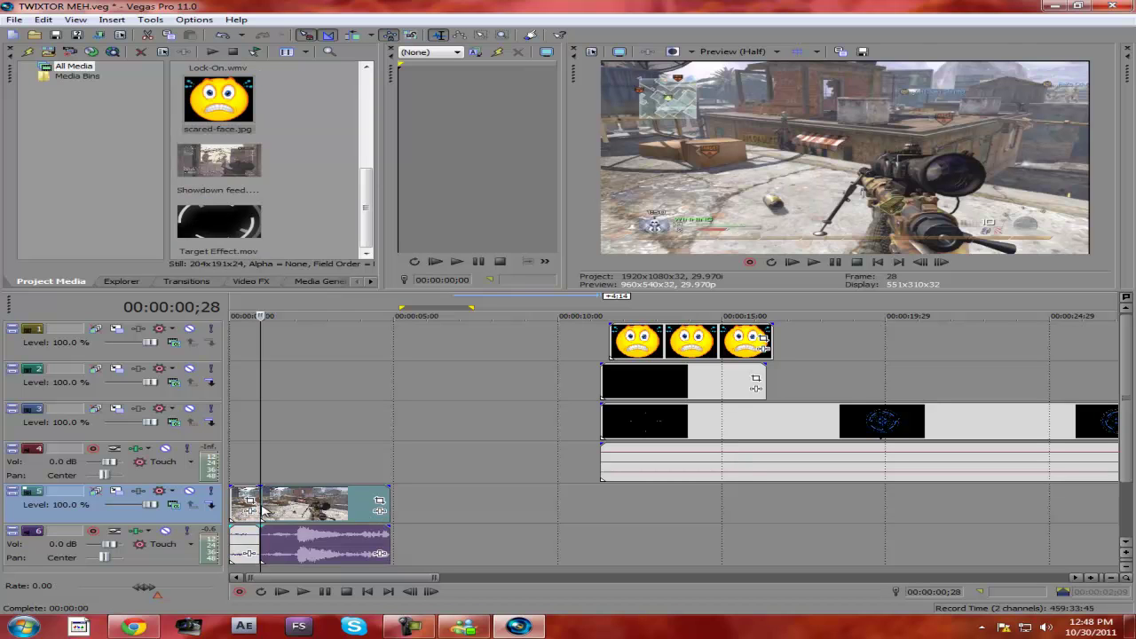
drag(293, 506, 383, 502)
drag(364, 210, 373, 114)
drag(218, 206, 364, 495)
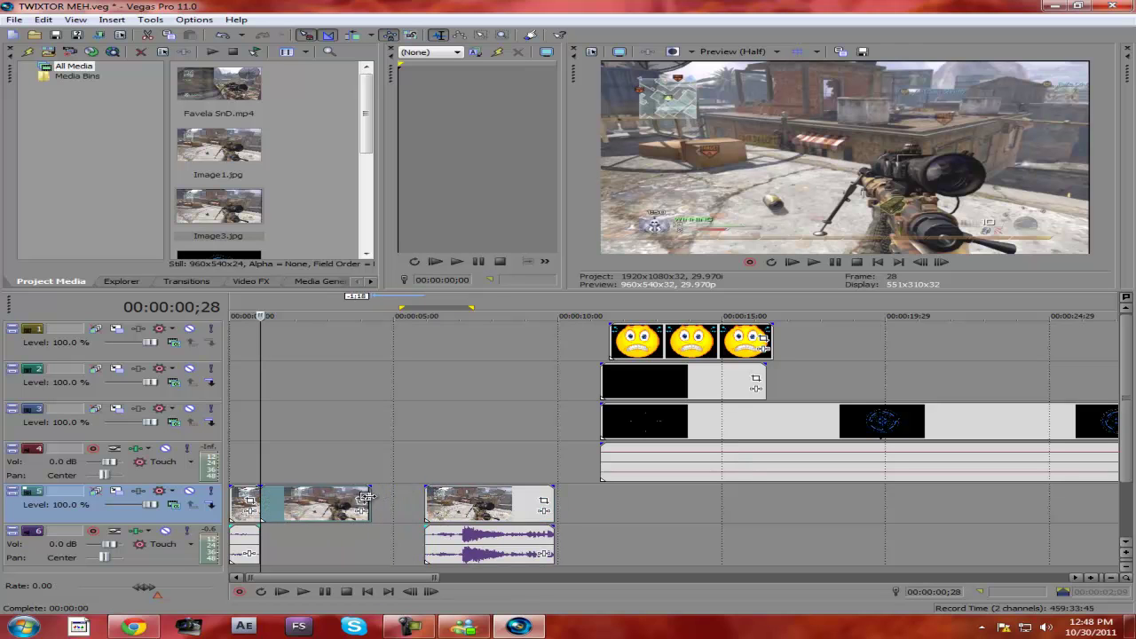
- Shorten the freeze frame, close the gap, and move the trimmed Target Effect clip to track 3 near the start
drag(458, 506, 401, 506)
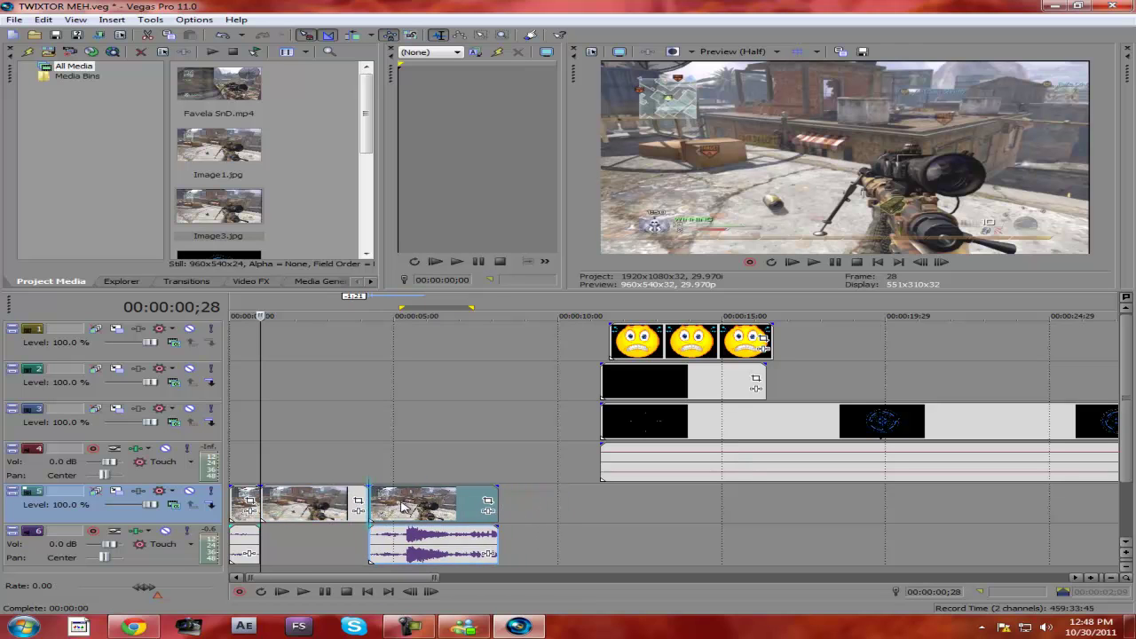
click(703, 398)
drag(523, 413, 367, 418)
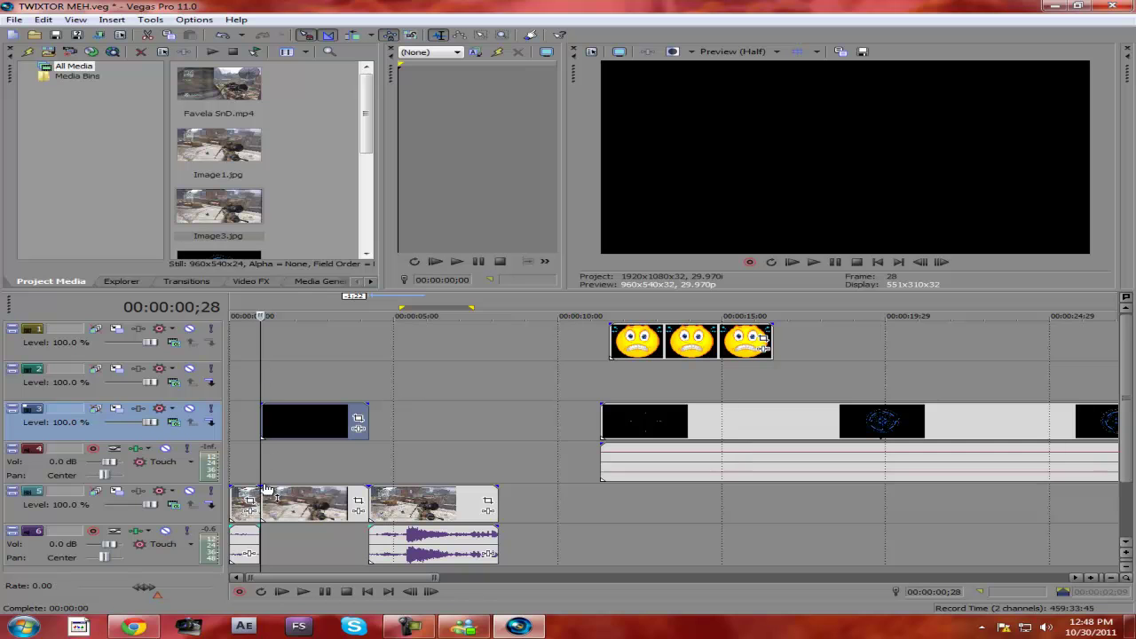
click(240, 458)
- Play back to check, then select the Target Effect clip at about 3 seconds
click(302, 591)
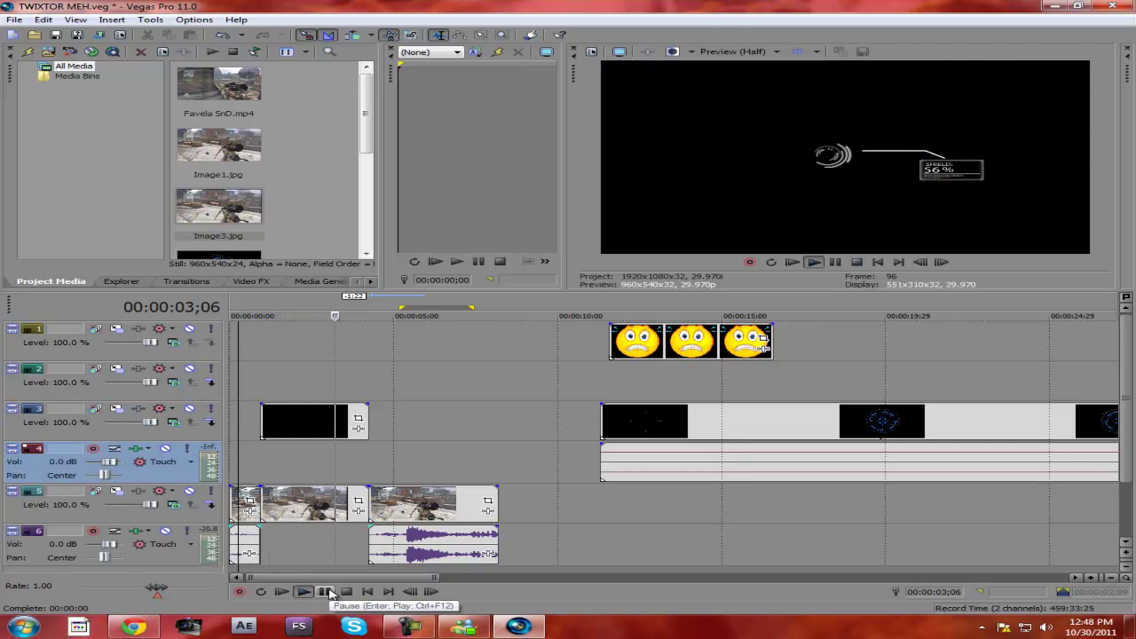
click(325, 591)
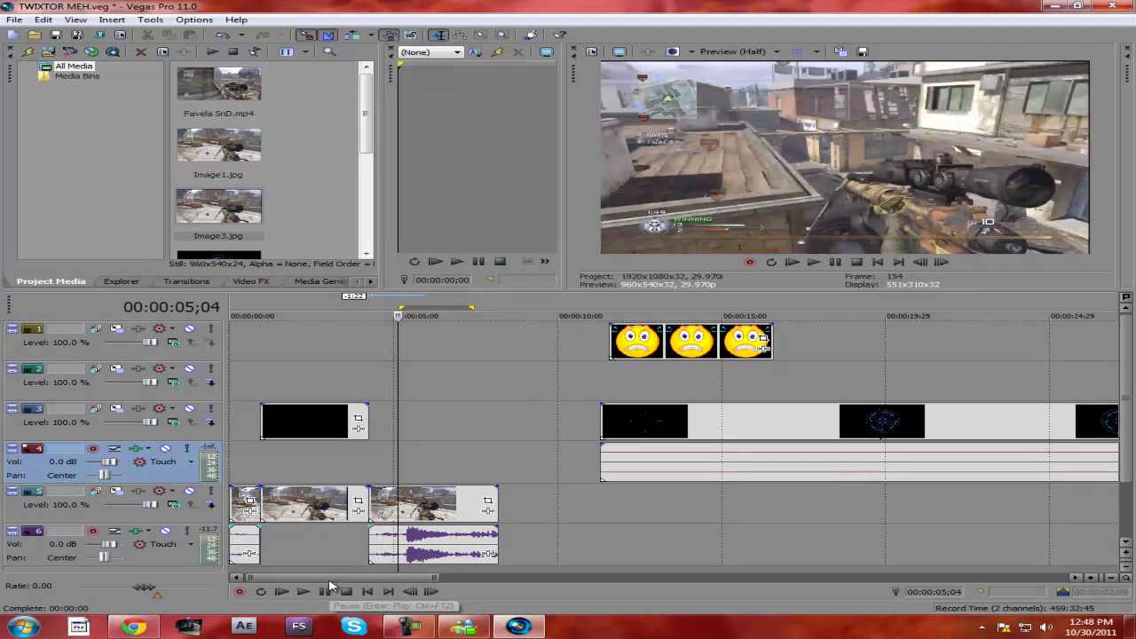
click(334, 421)
click(331, 422)
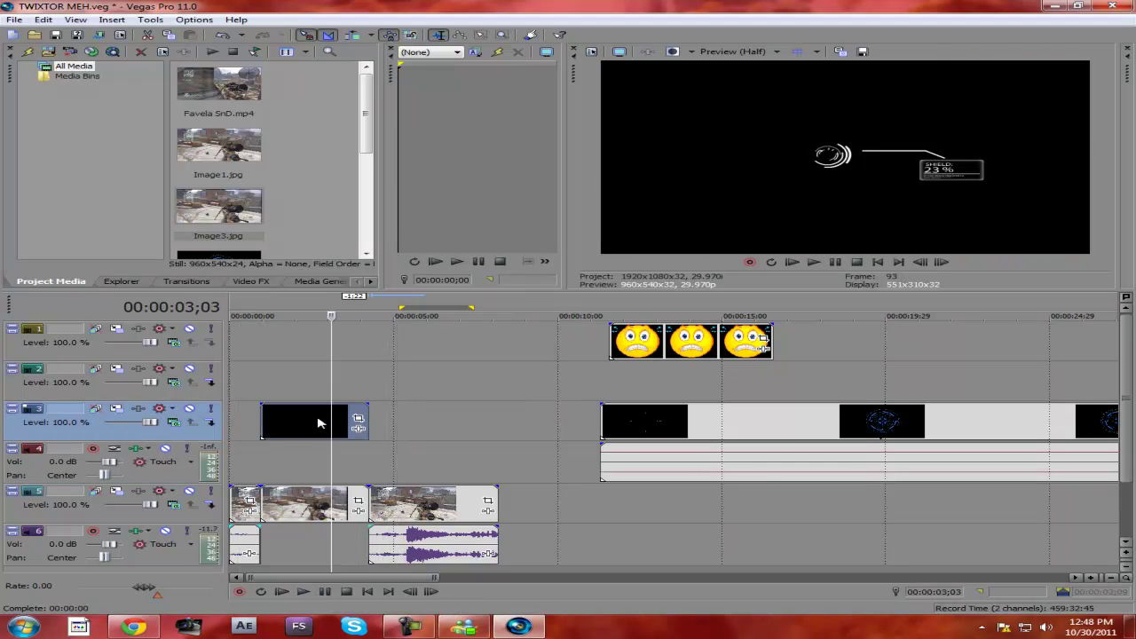
- Add the Sony Chroma Keyer as a Video Event FX on the Target Effect clip
right_click(320, 423)
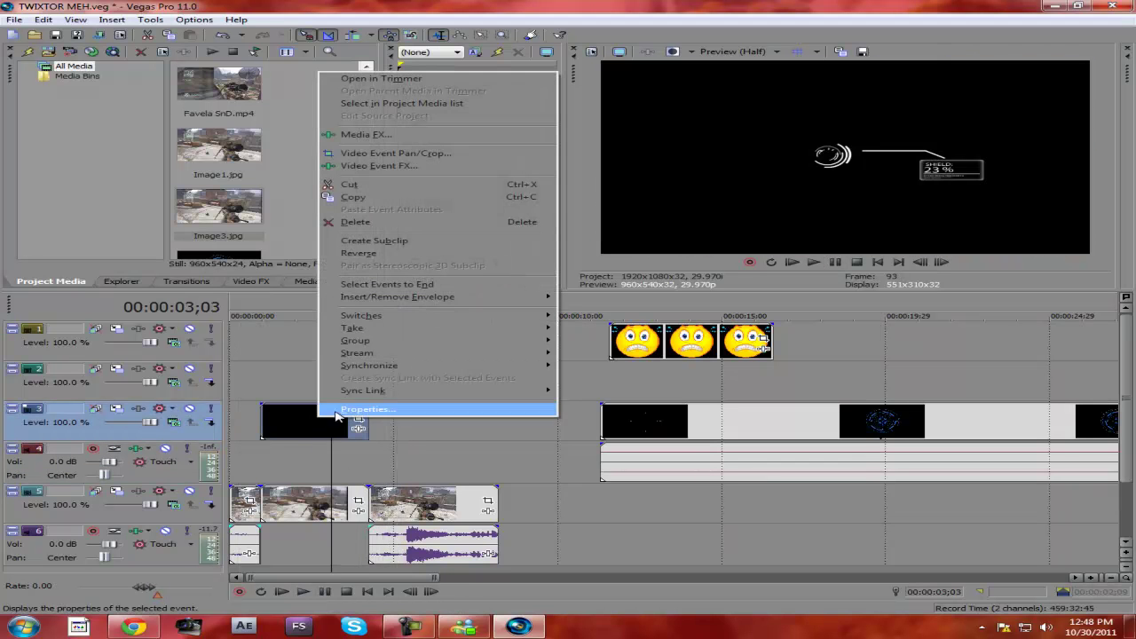
click(397, 167)
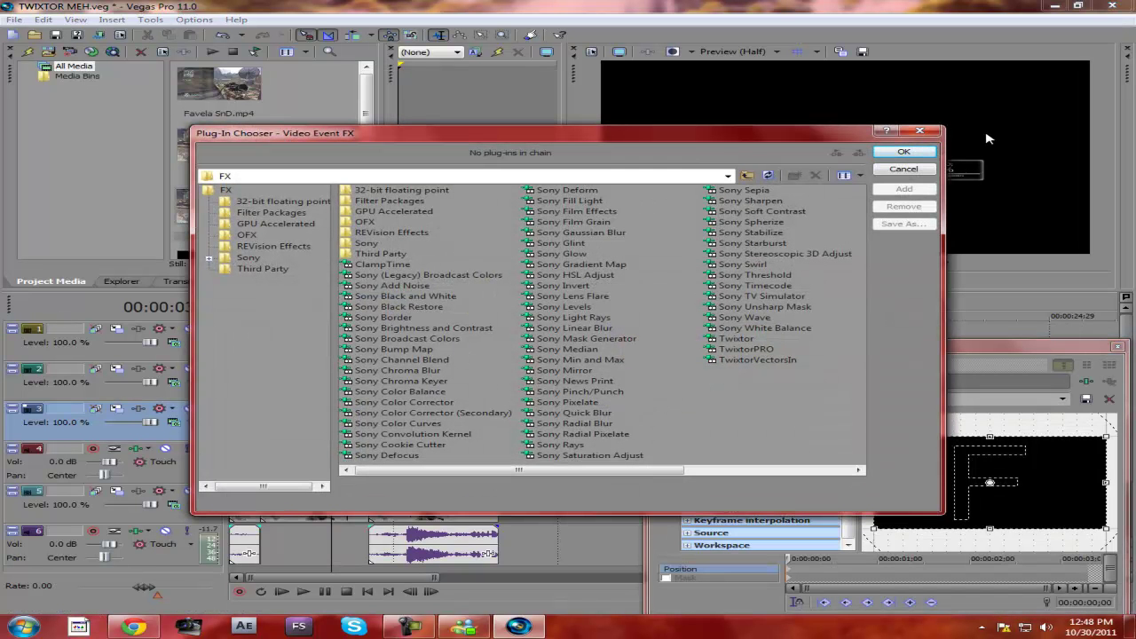
click(433, 382)
click(920, 190)
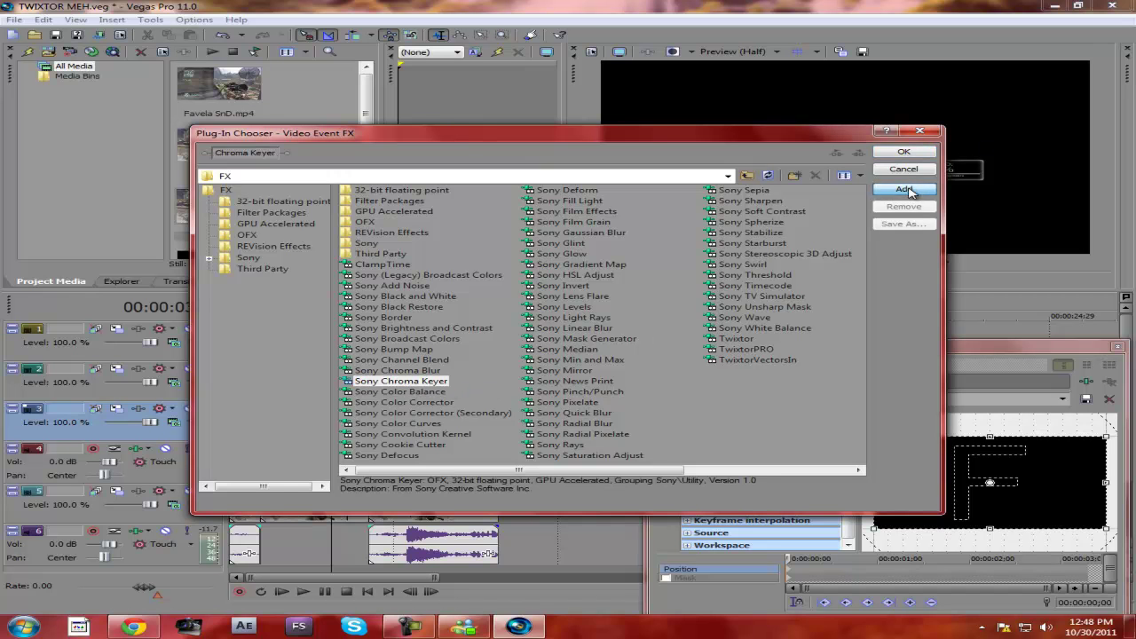
click(900, 154)
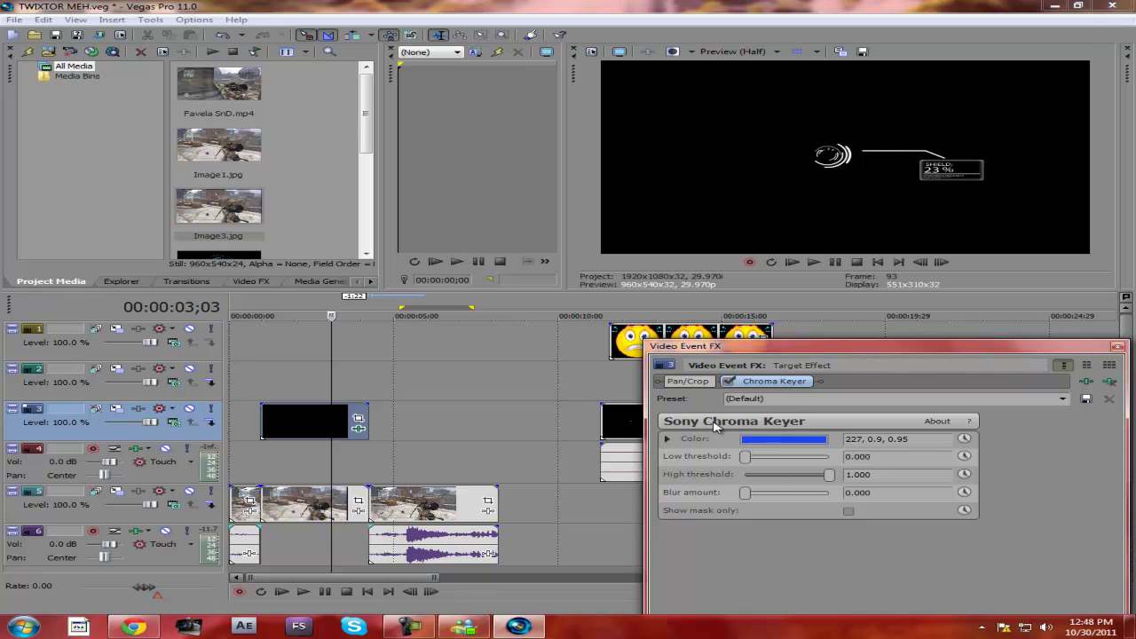
- Set the Chroma Keyer key colour to black (0, 0.0, 0.0)
click(788, 441)
click(808, 586)
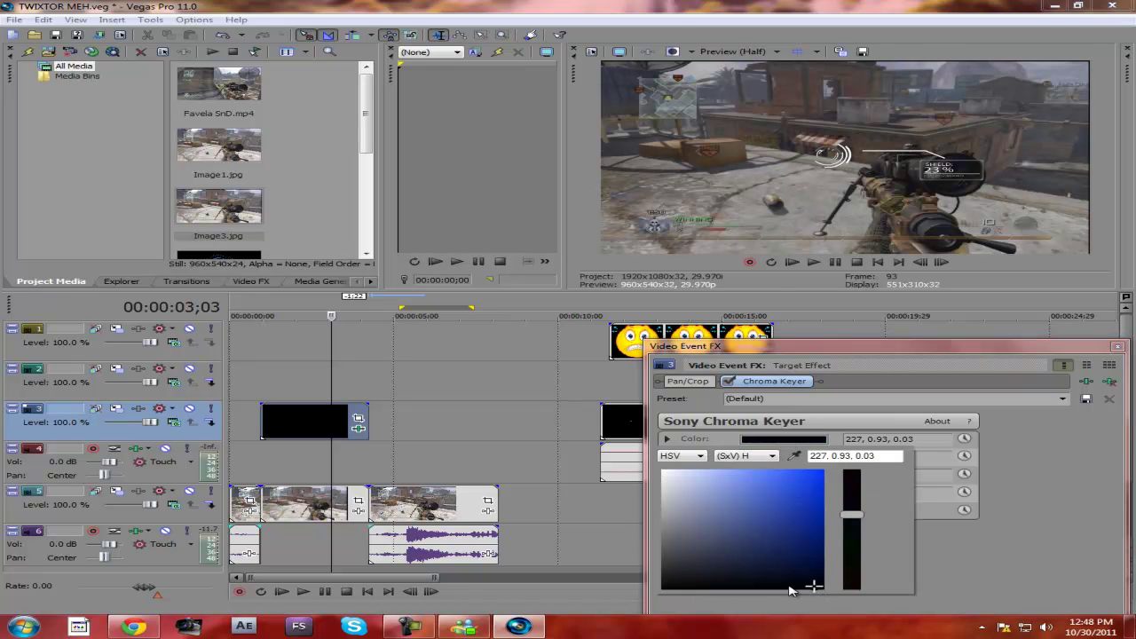
drag(815, 587, 669, 593)
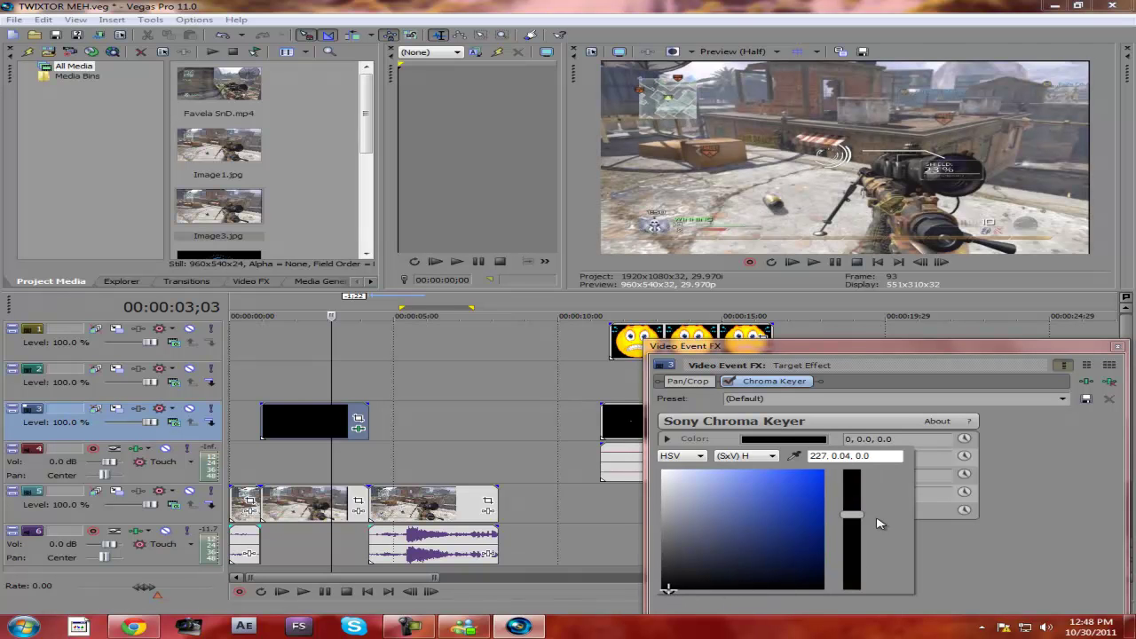
drag(851, 515, 843, 594)
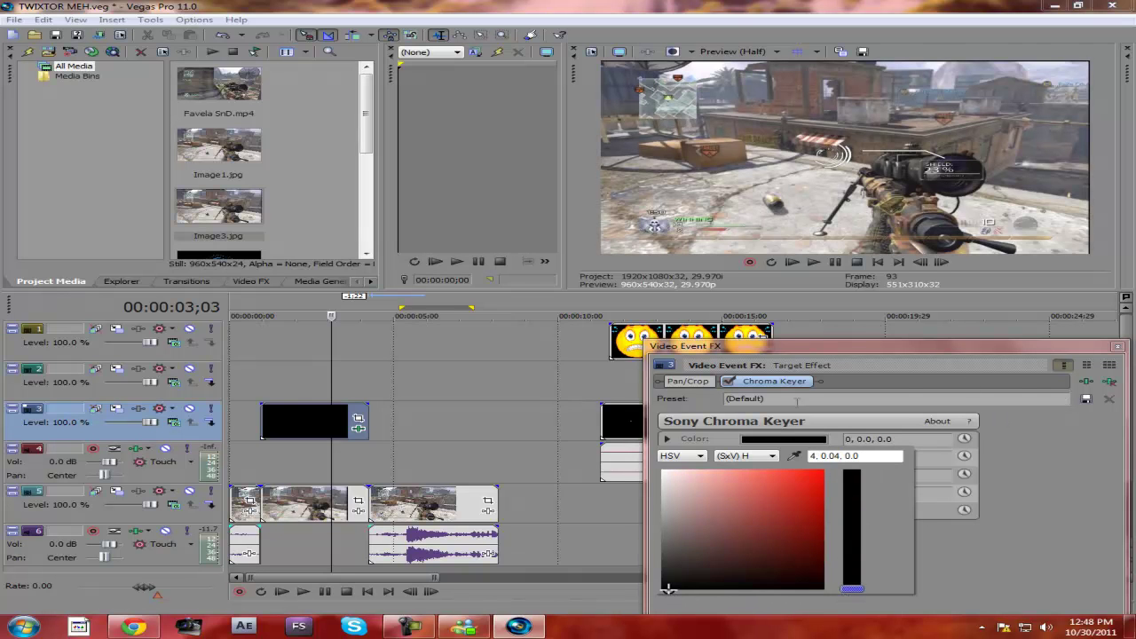
click(705, 385)
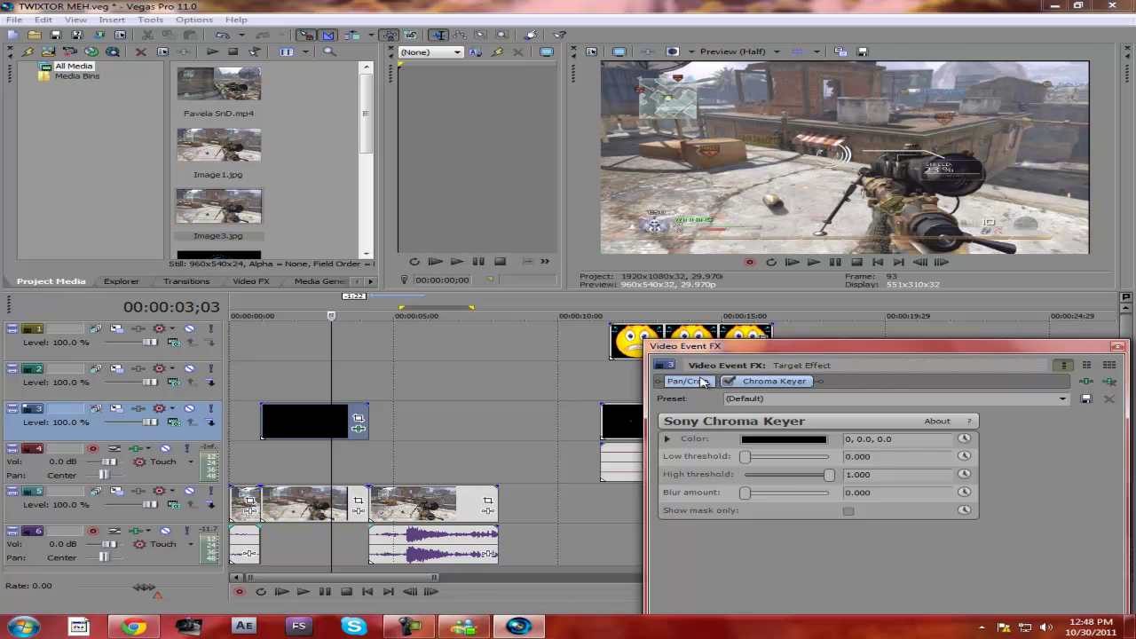
- Resize the Target Effect Pan/Crop to 1,558.1 × 876.4 centred at 674.2, 374.7, then close the FX window
click(689, 381)
drag(983, 483, 992, 485)
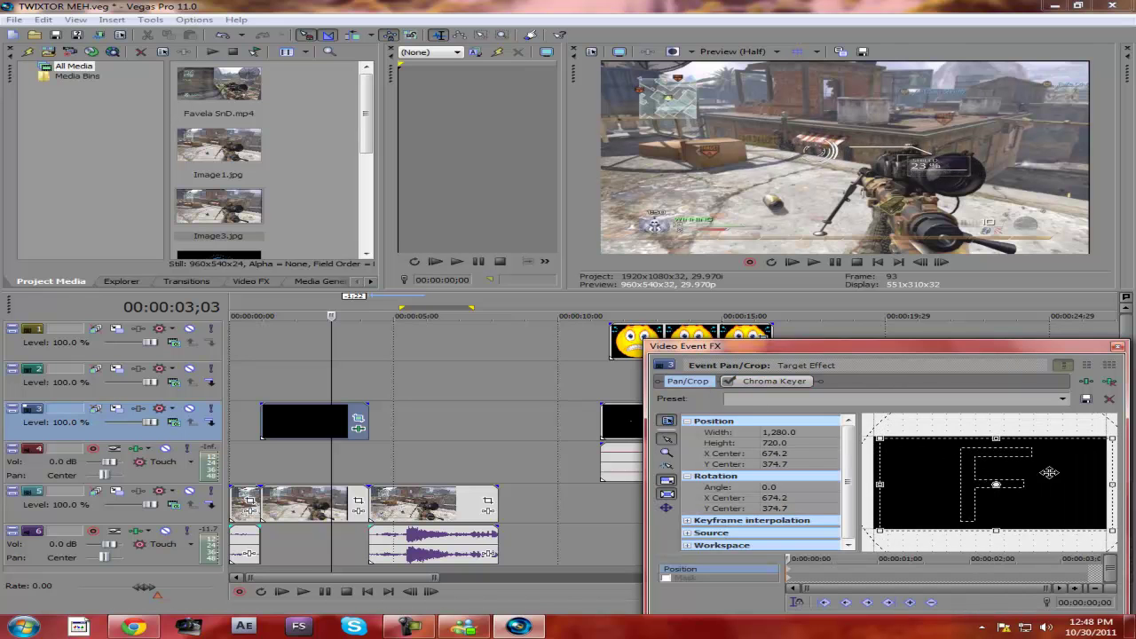
drag(1001, 440, 1030, 429)
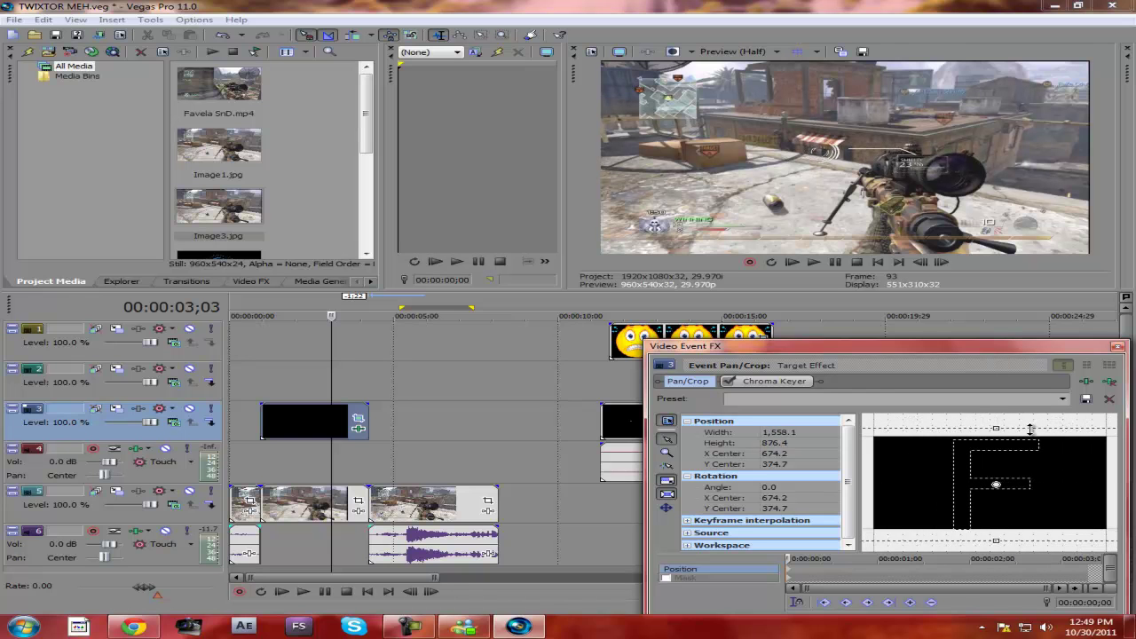
click(1117, 347)
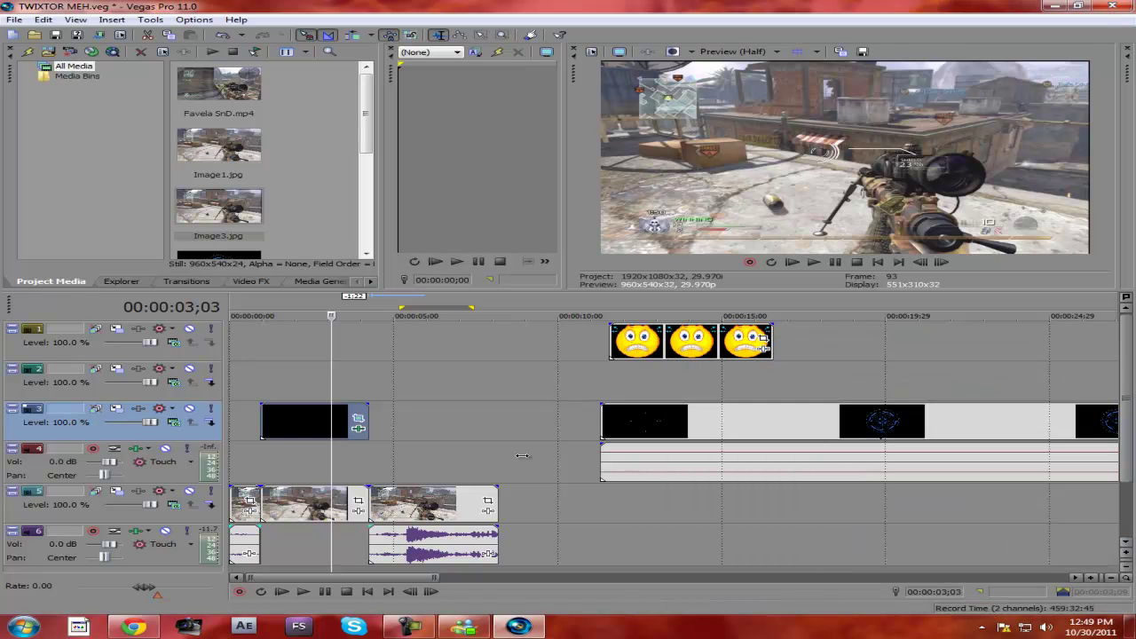
click(282, 592)
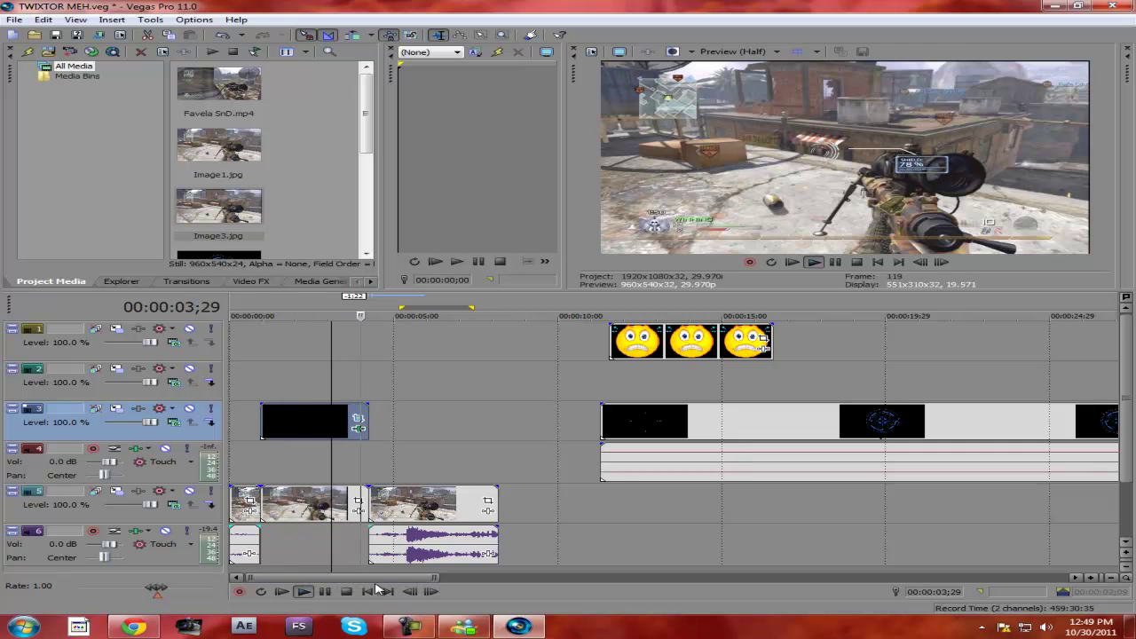
click(325, 592)
click(317, 423)
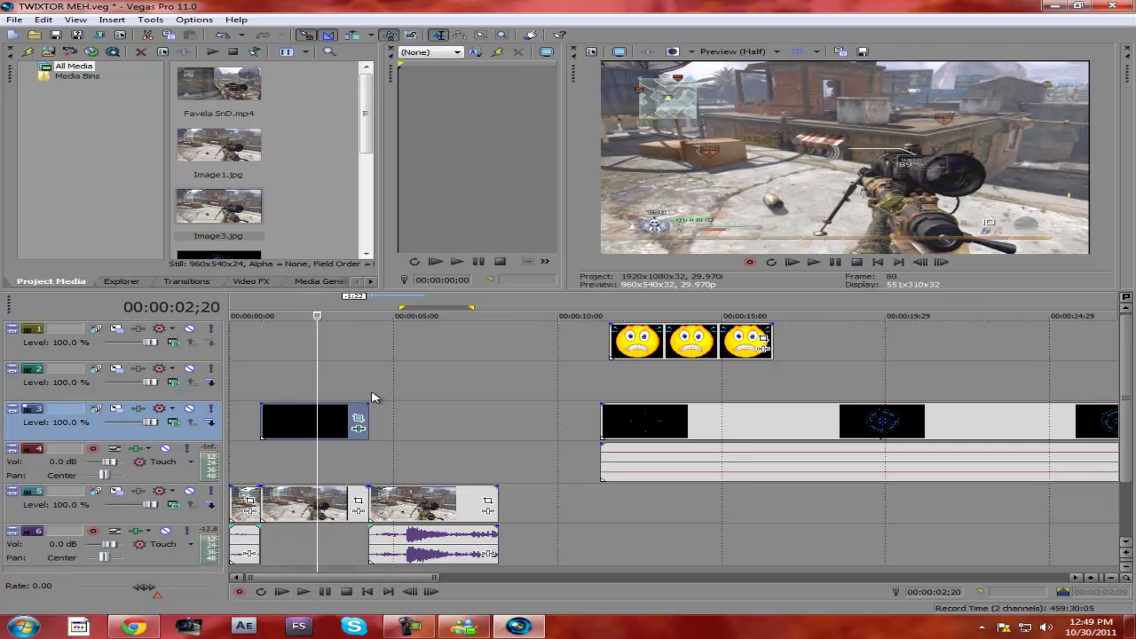
click(305, 592)
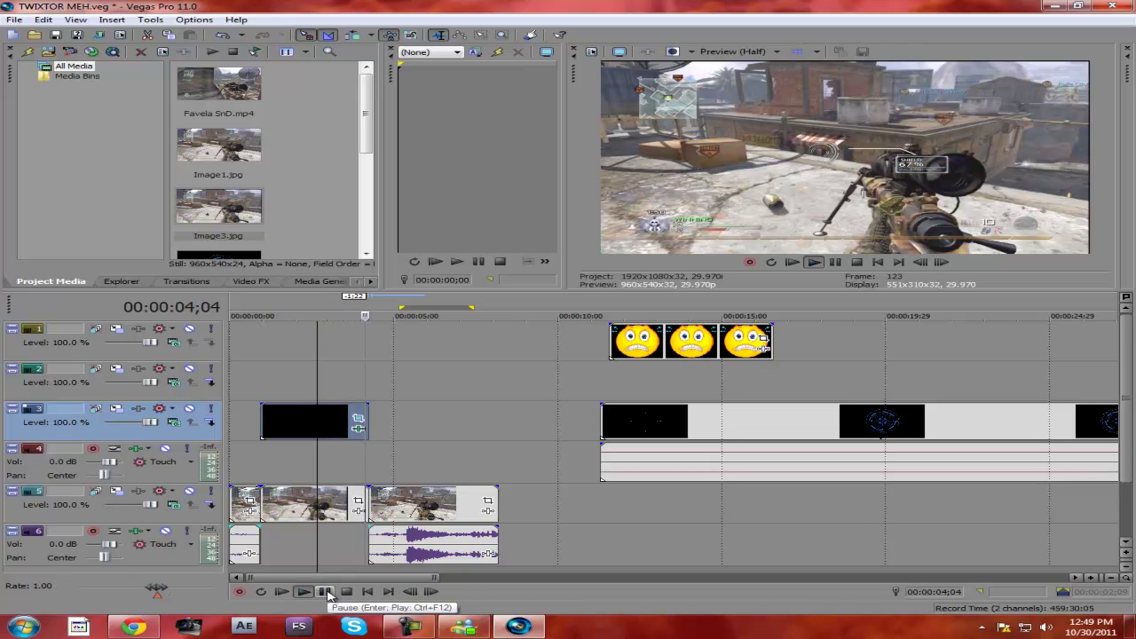
click(326, 592)
click(262, 373)
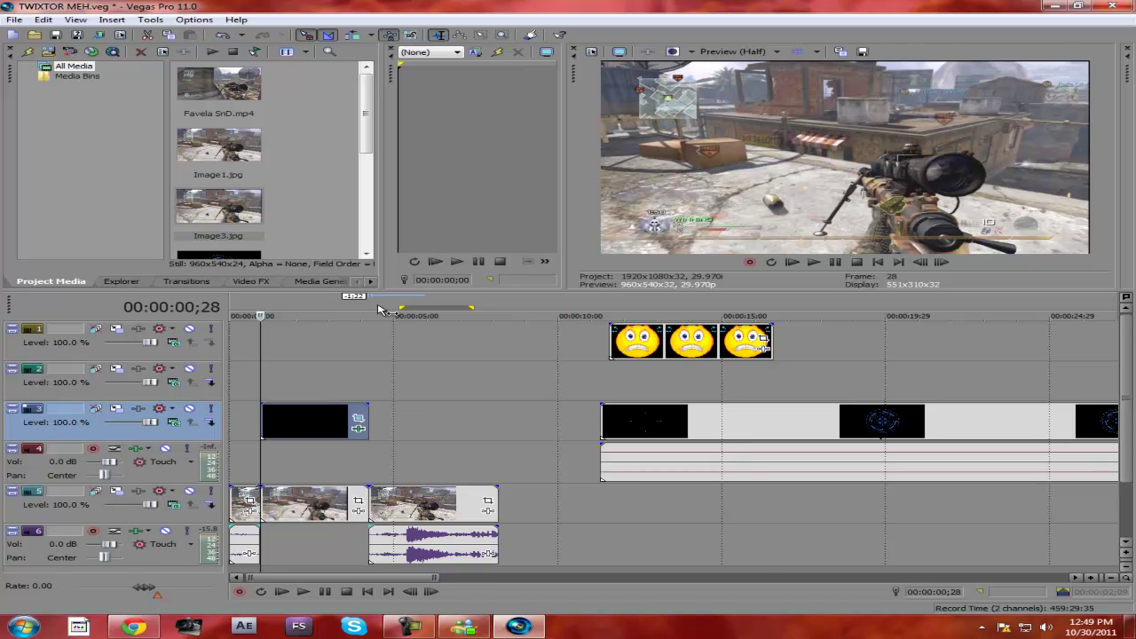
- Save the gameplay frame at 05;13 as snapshot Image4.jpg
click(380, 312)
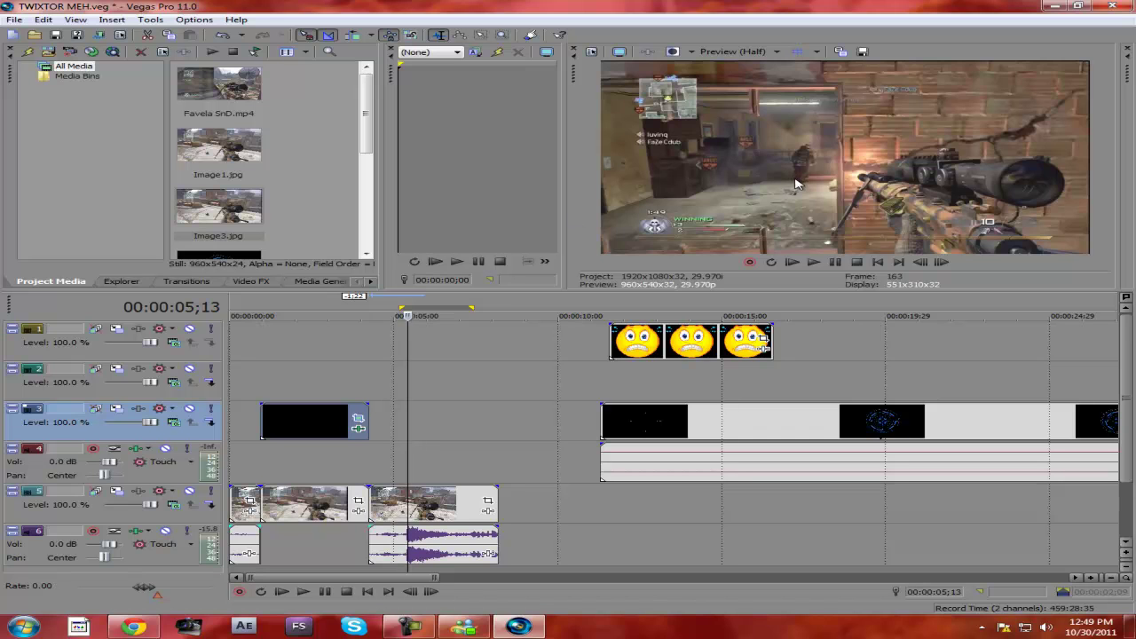
key(Left)
key(Right)
click(408, 502)
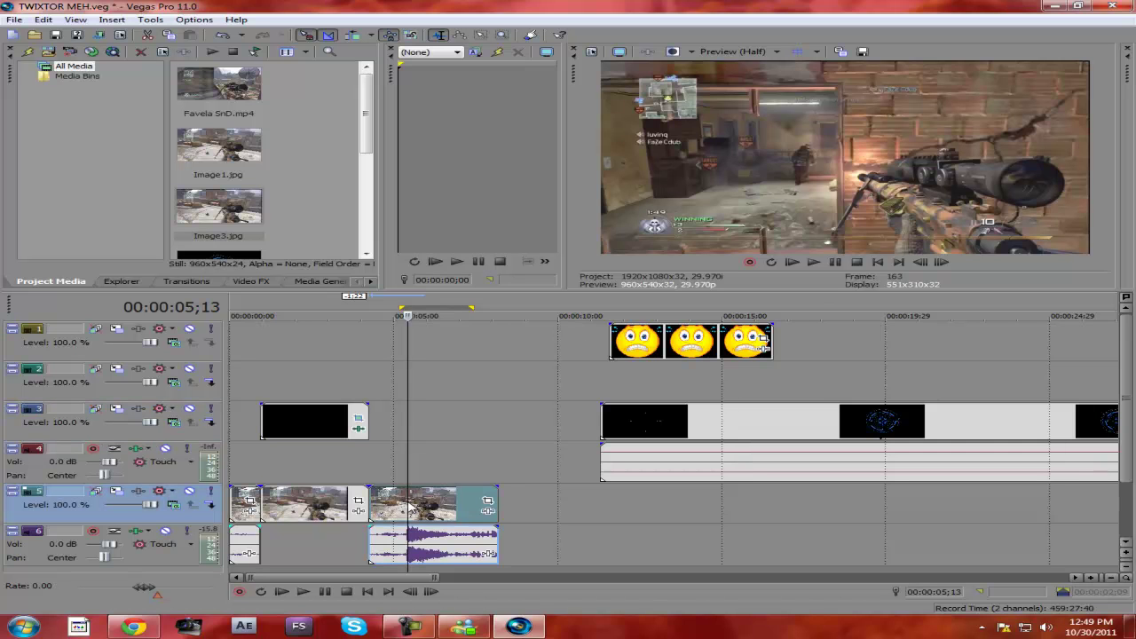
click(861, 52)
click(767, 371)
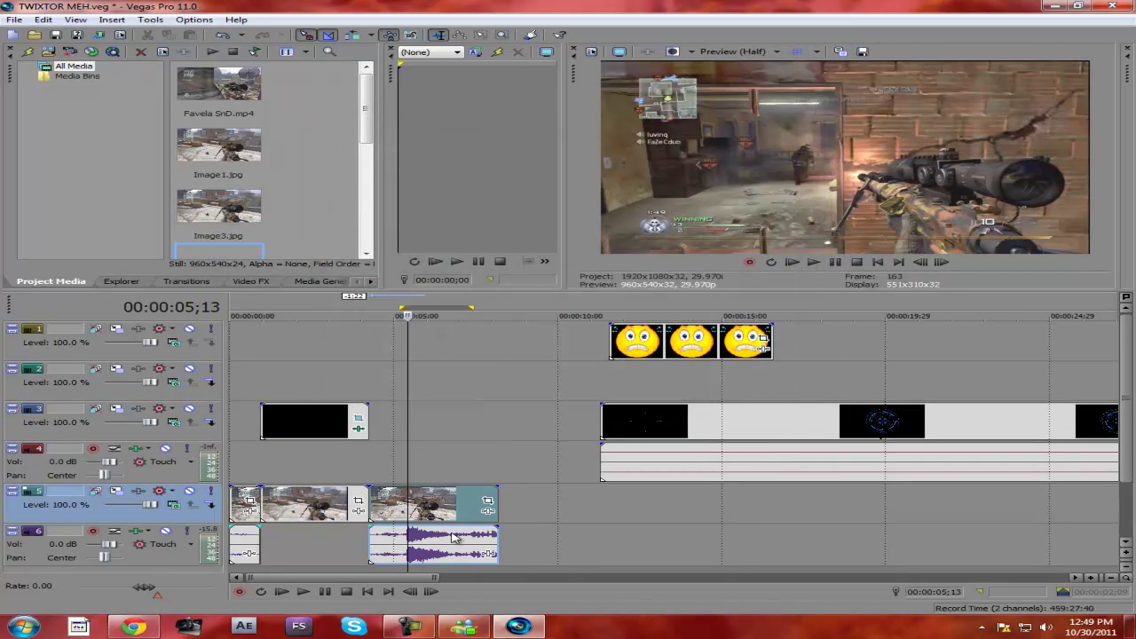
- Split the gameplay clip at 05;12 and move its tail later
key(Left)
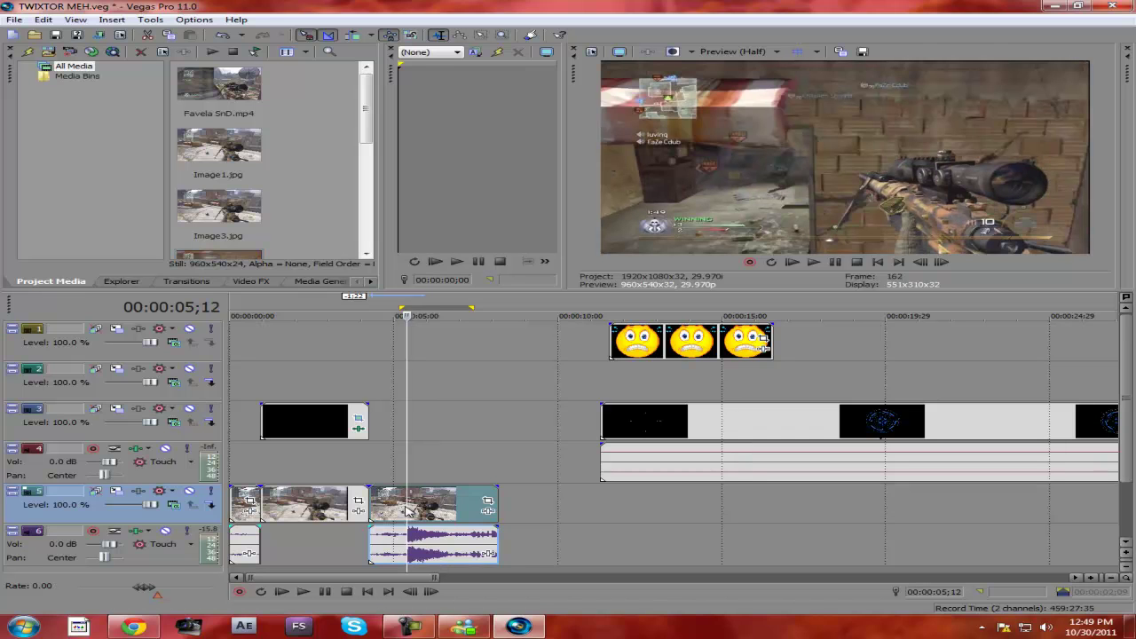
key(s)
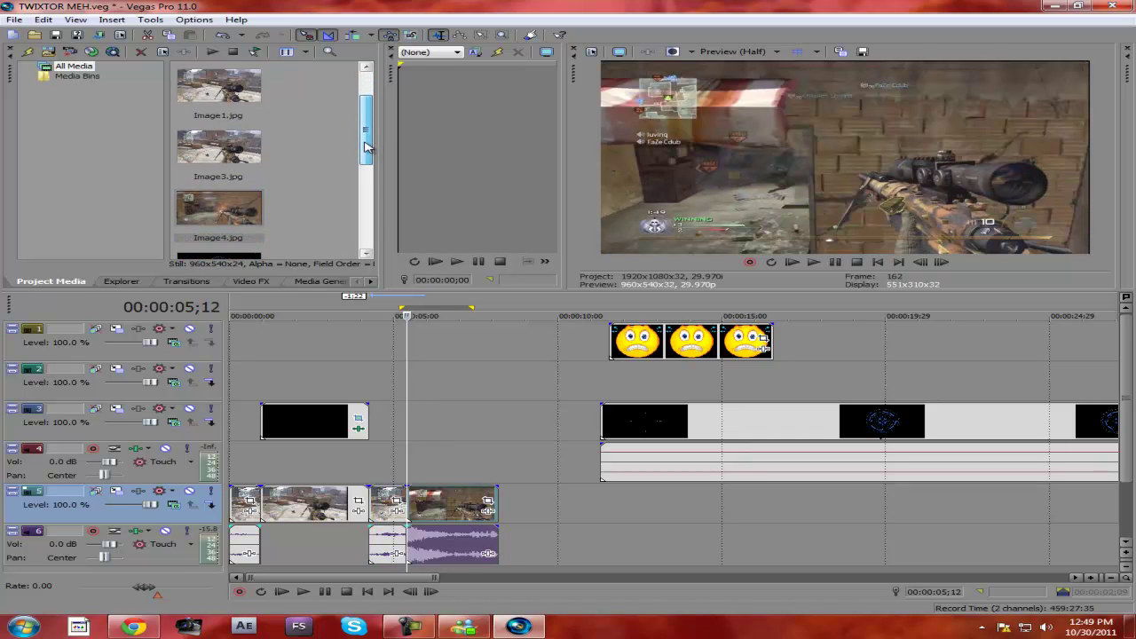
drag(499, 491, 635, 491)
- Place the Image4.jpg freeze frame at the split on track 5
drag(218, 197, 408, 491)
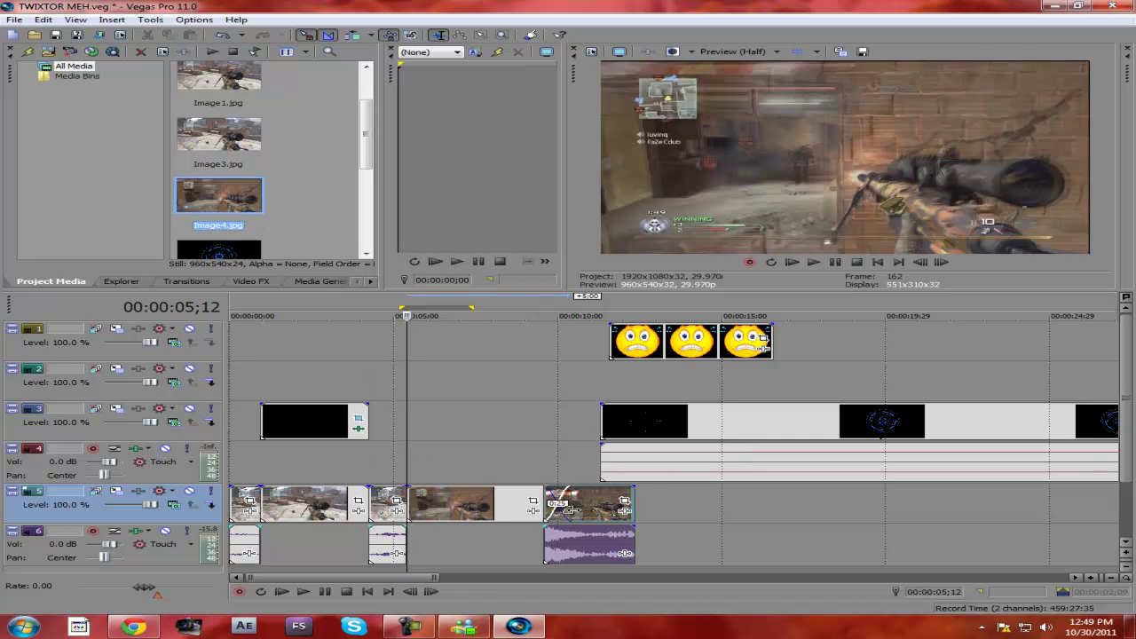
drag(544, 503, 511, 504)
click(610, 504)
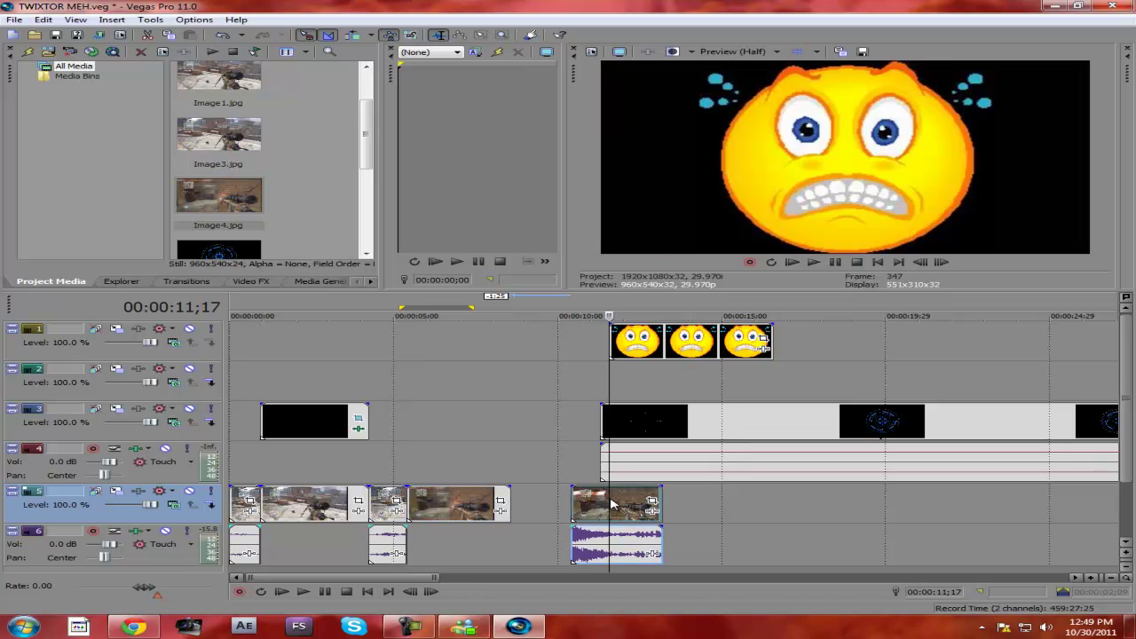
- Move a Target Effect lock-on event on track 3 above the freeze frame near 05;00 and trim it short
drag(685, 430, 491, 427)
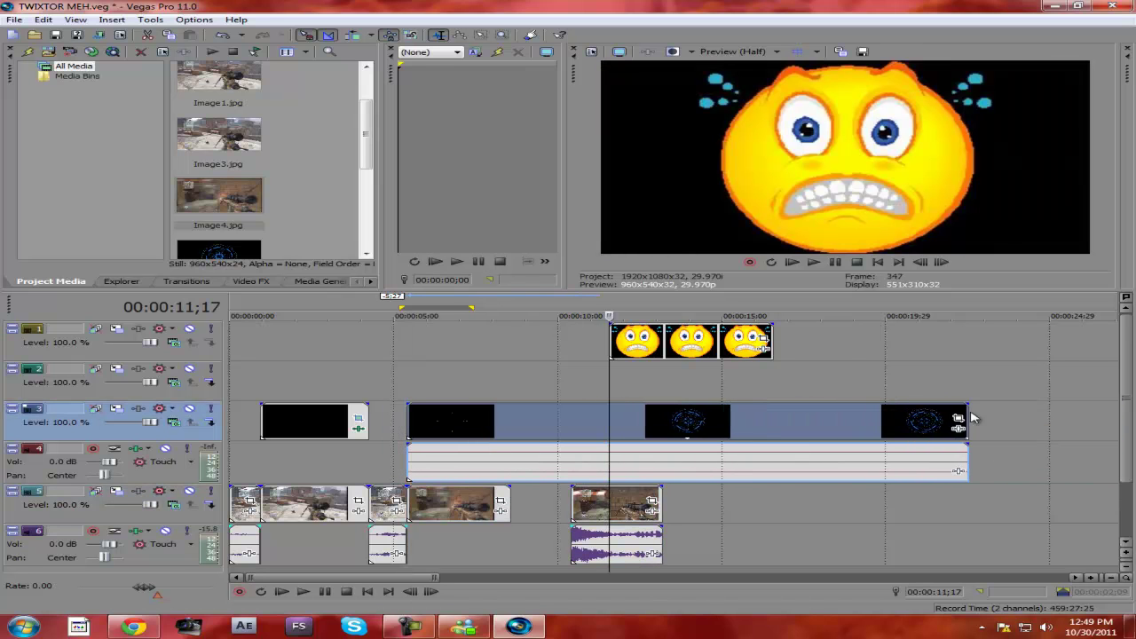
drag(968, 415, 463, 417)
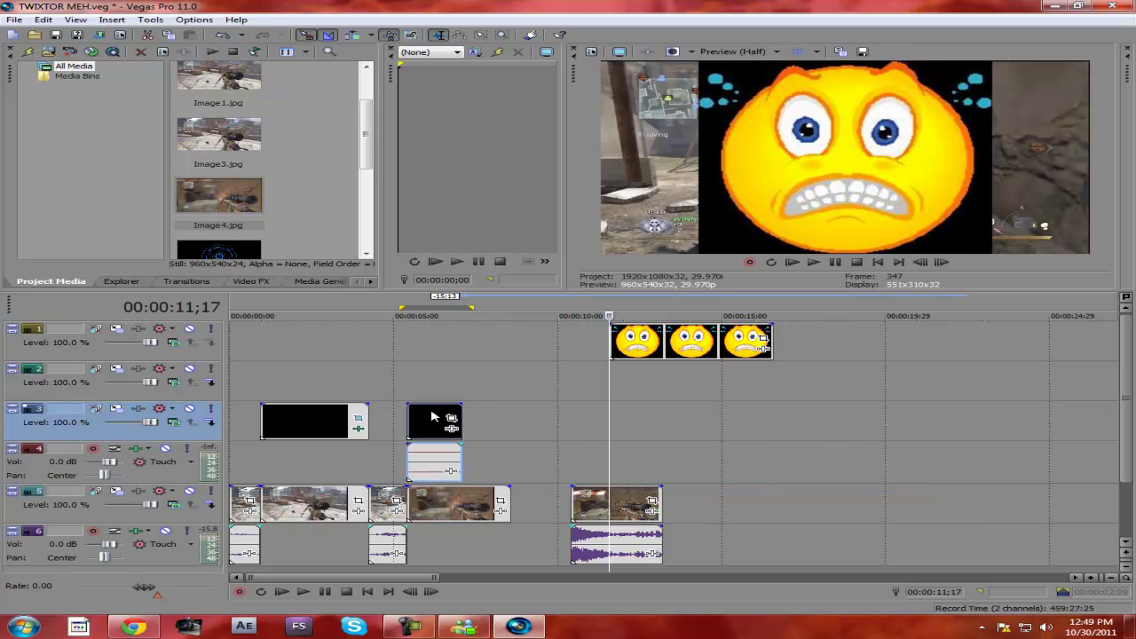
right_click(431, 430)
click(811, 432)
click(811, 432)
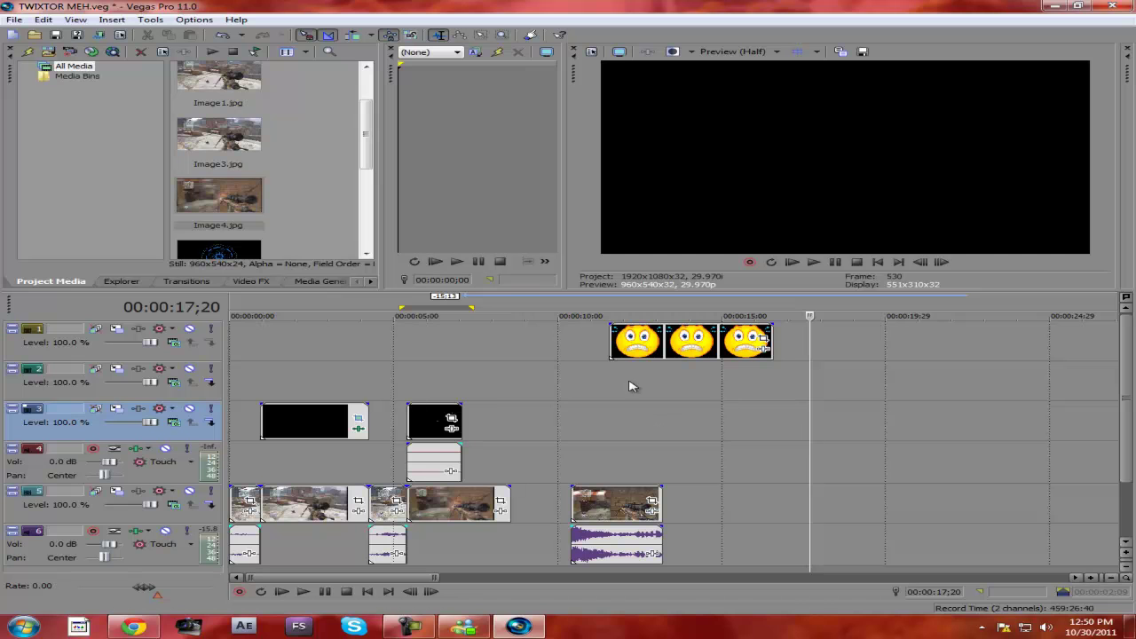
click(439, 314)
click(435, 431)
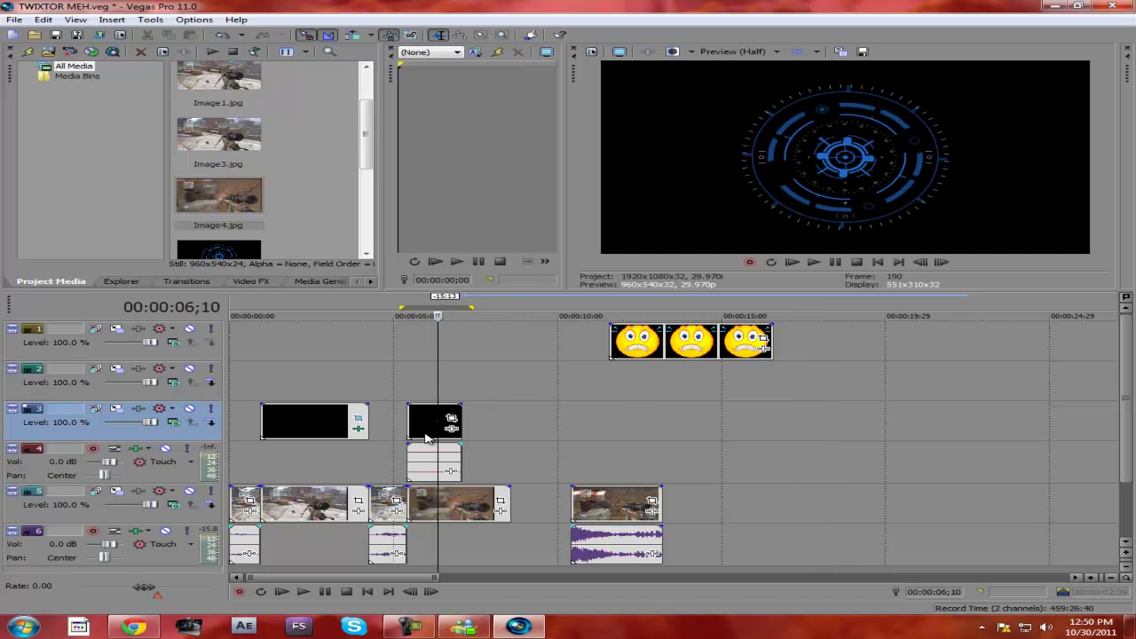
- Add a Sony Chroma Keyer to the second Lock-On overlay, keying out black
right_click(433, 429)
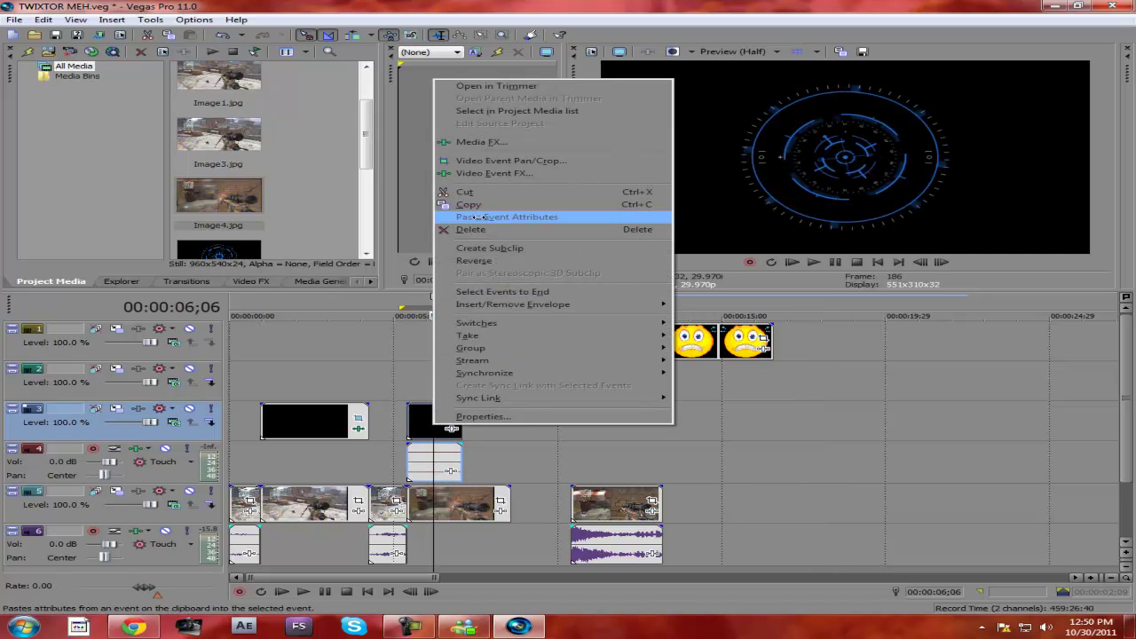
click(510, 174)
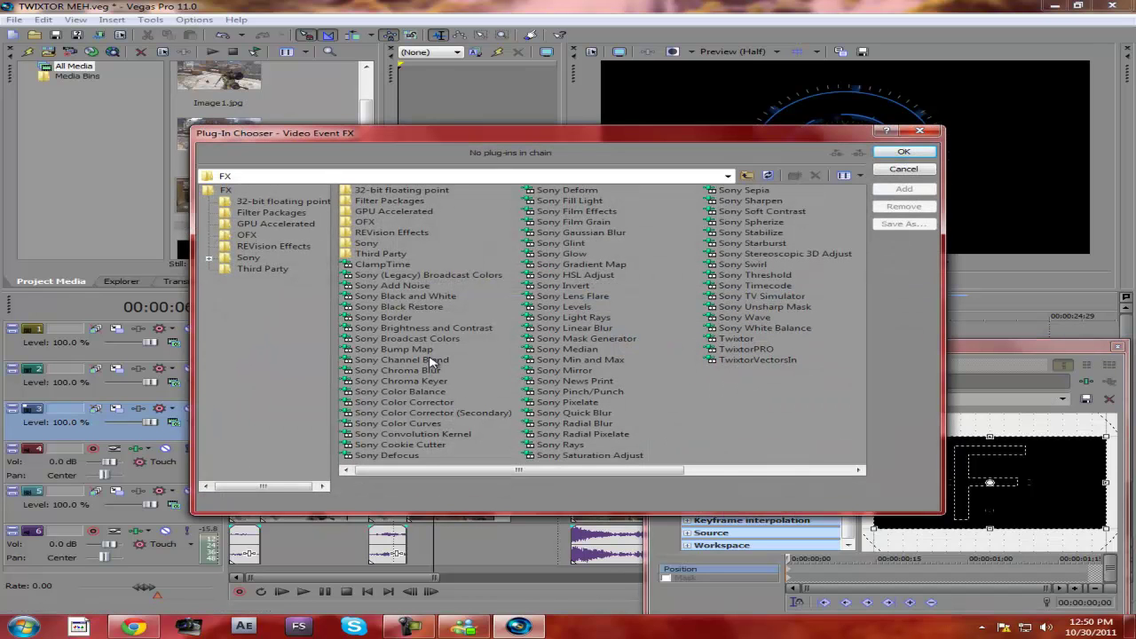
click(432, 380)
click(903, 189)
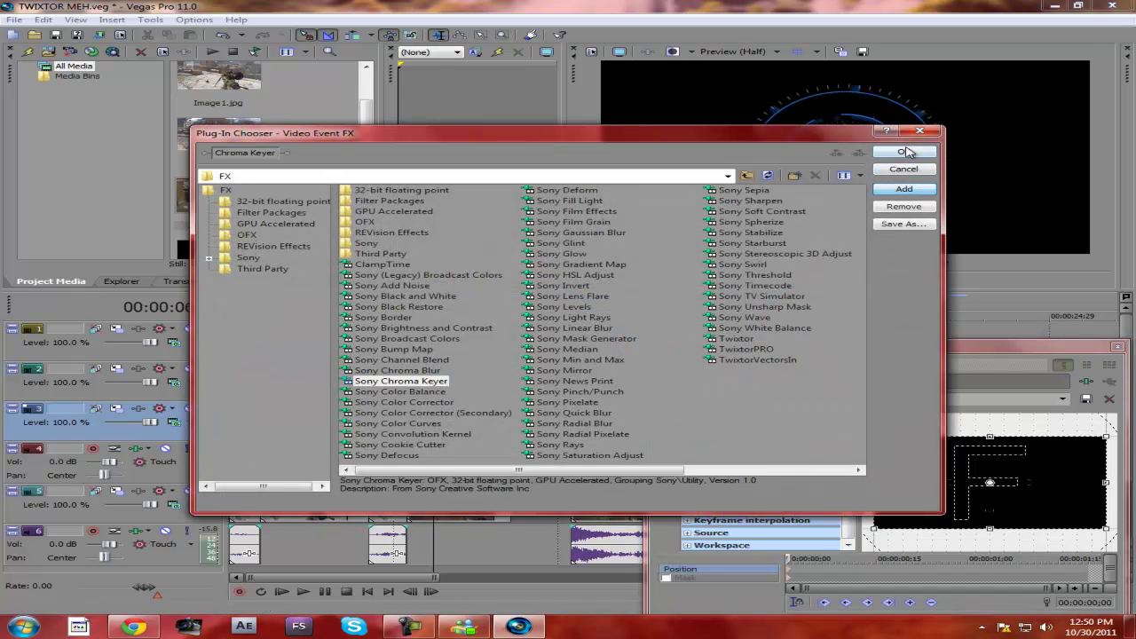
click(903, 151)
click(808, 438)
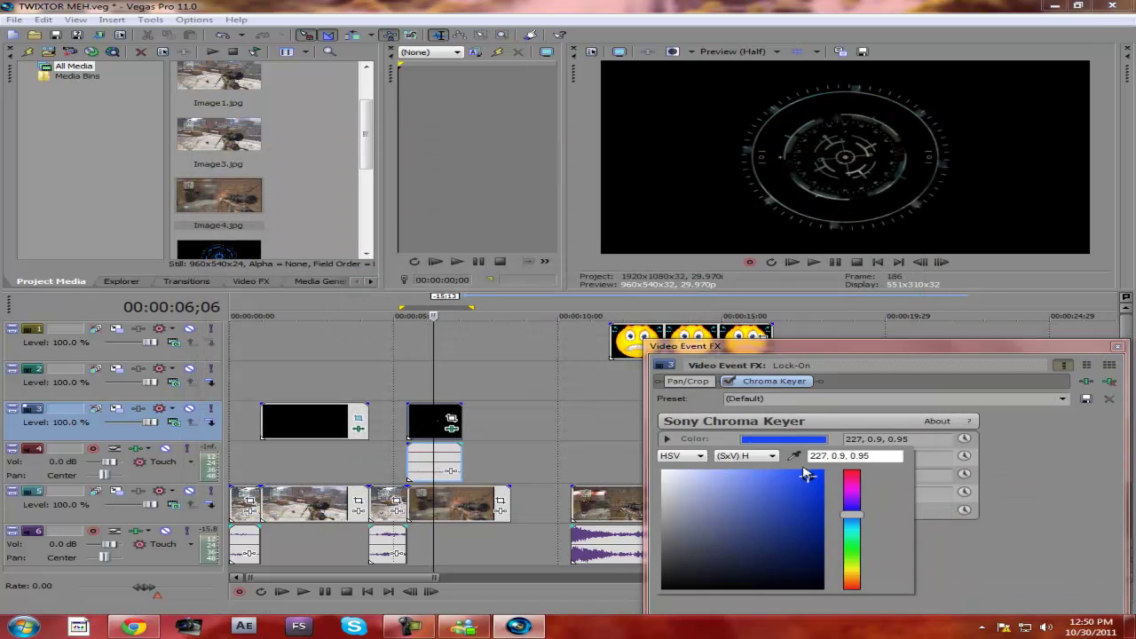
click(810, 586)
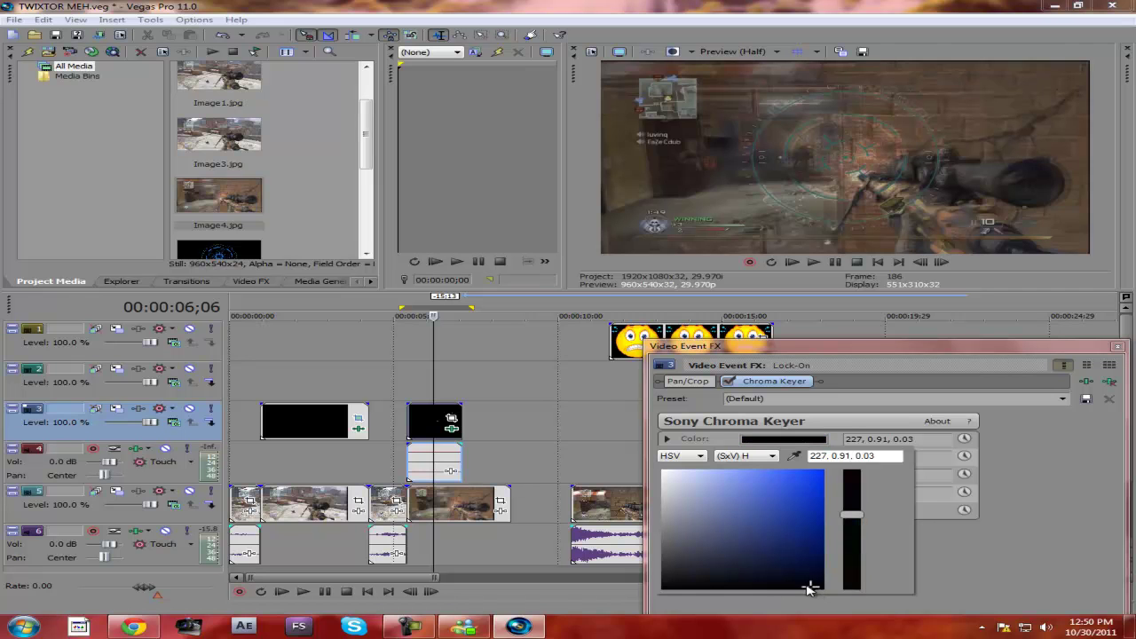
drag(810, 588, 761, 592)
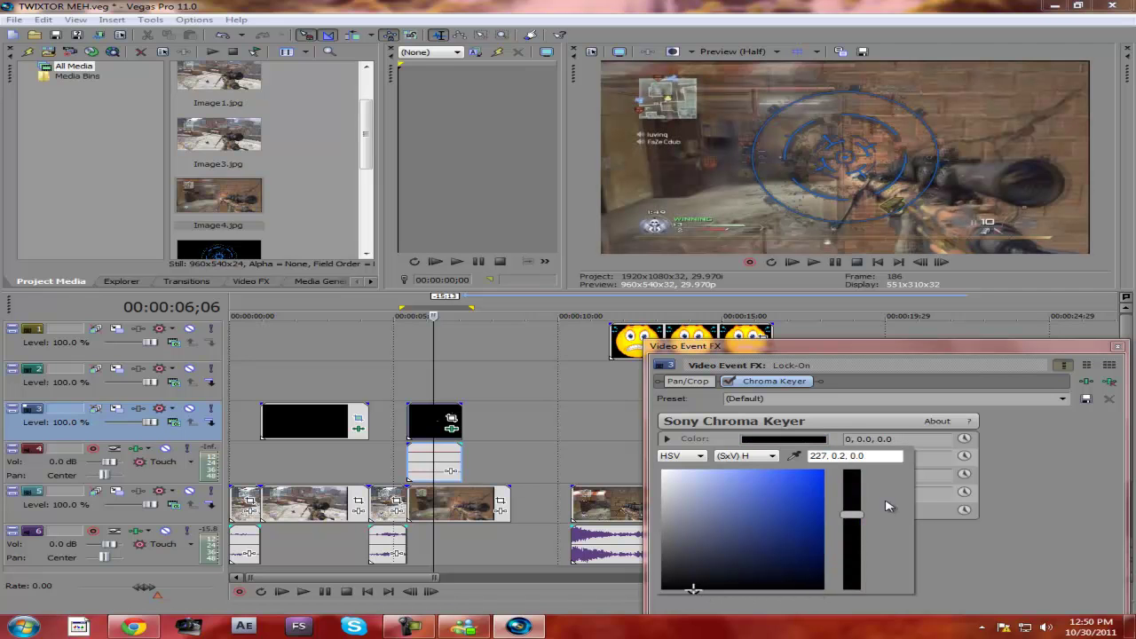
drag(854, 516, 850, 588)
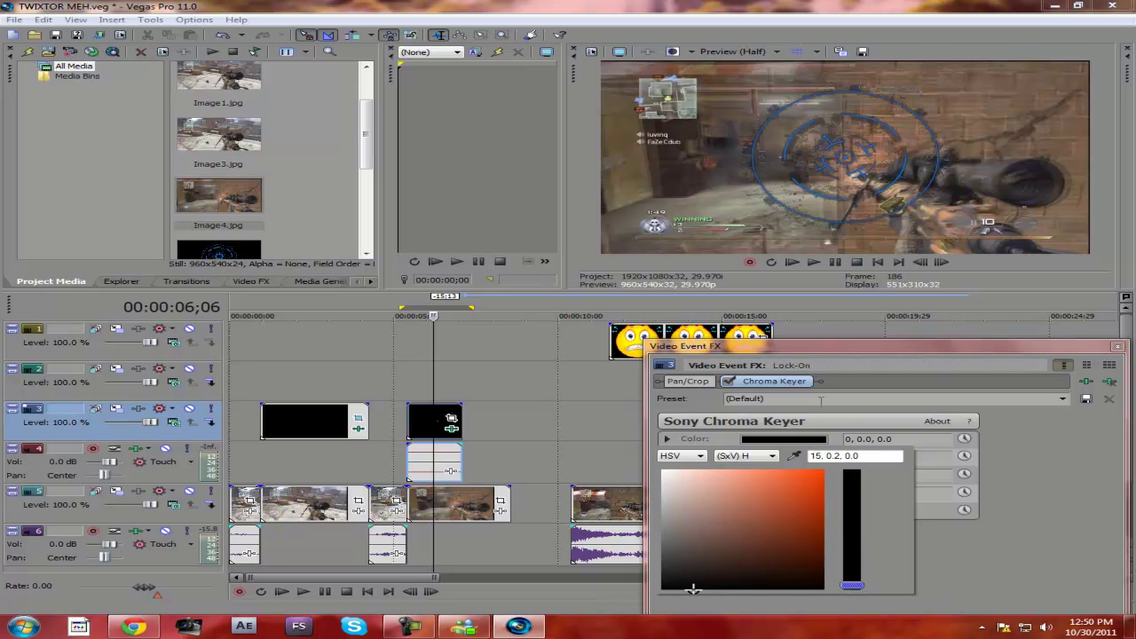
click(705, 383)
- Set the Lock-On Pan/Crop to 1,923.2 × 1,081.8 at 811.1, 379.6 to shrink and shift it
click(708, 383)
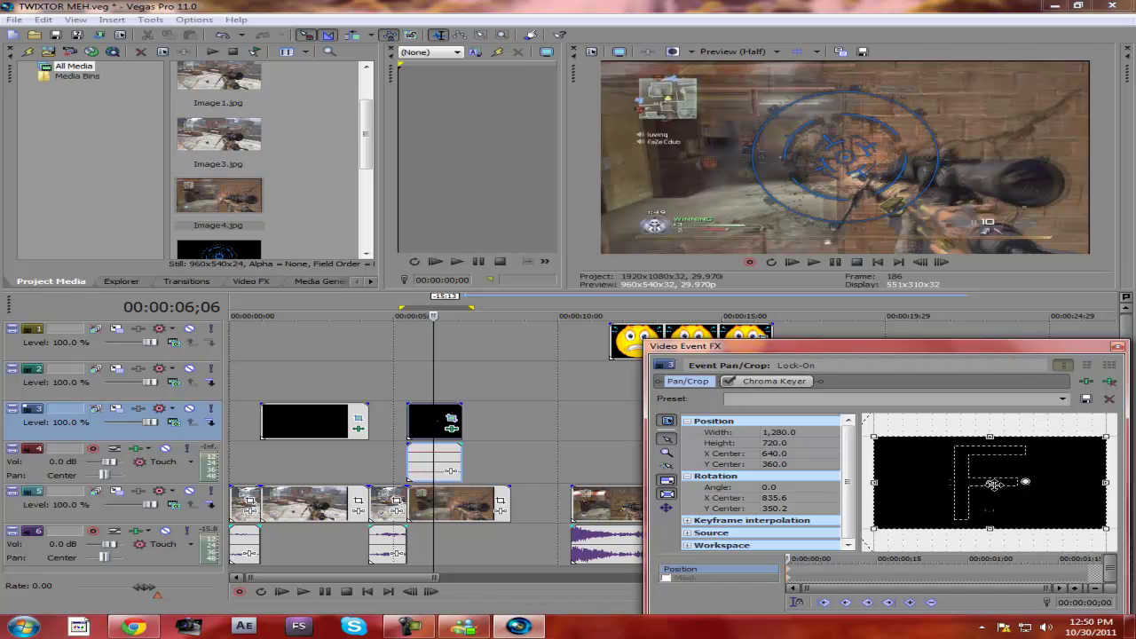
mouse_move(994, 485)
mouse_down()
mouse_move(1031, 488)
mouse_move(1012, 485)
mouse_up()
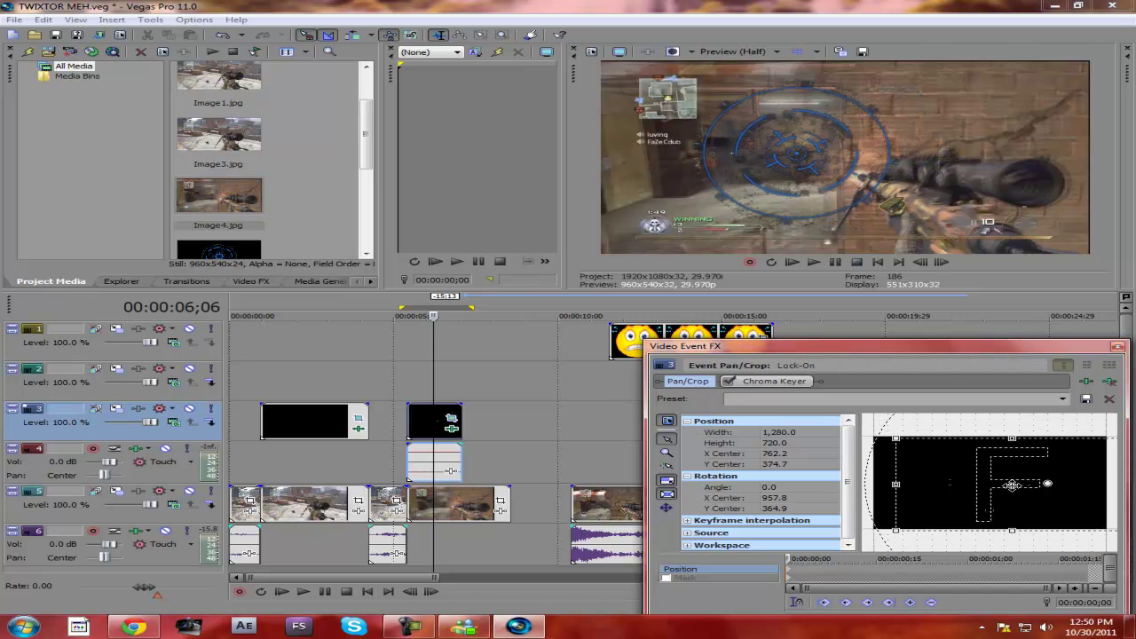
drag(1011, 437, 1012, 414)
drag(1011, 483, 1021, 484)
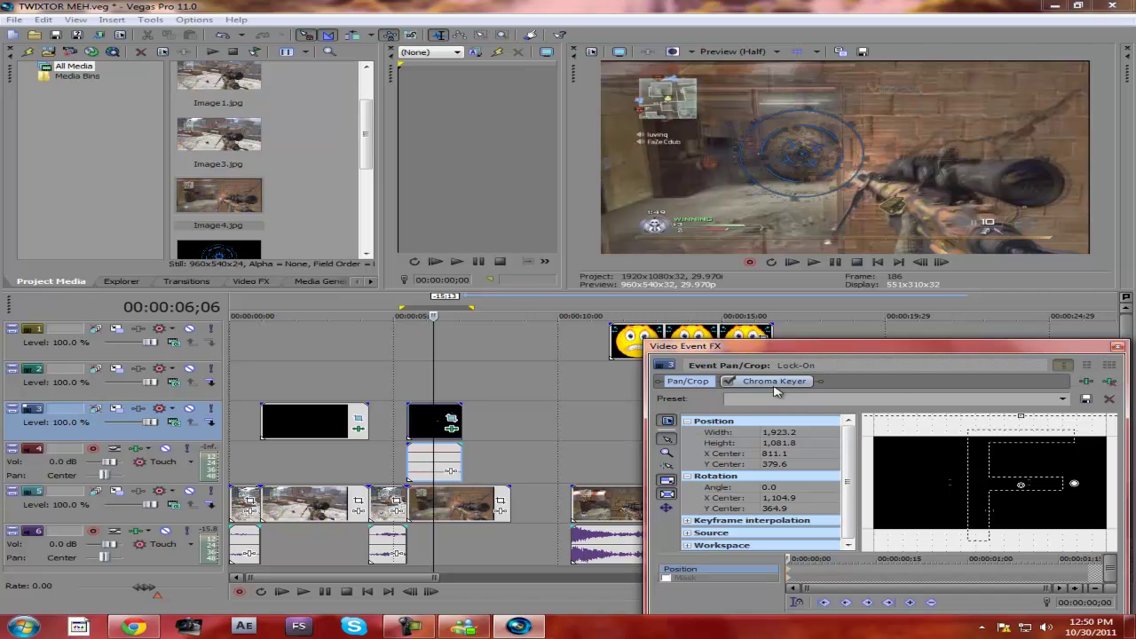
- Play to 7;12, then drop the scared-face clip on track 3 after Lock-On and trim it short
click(1117, 347)
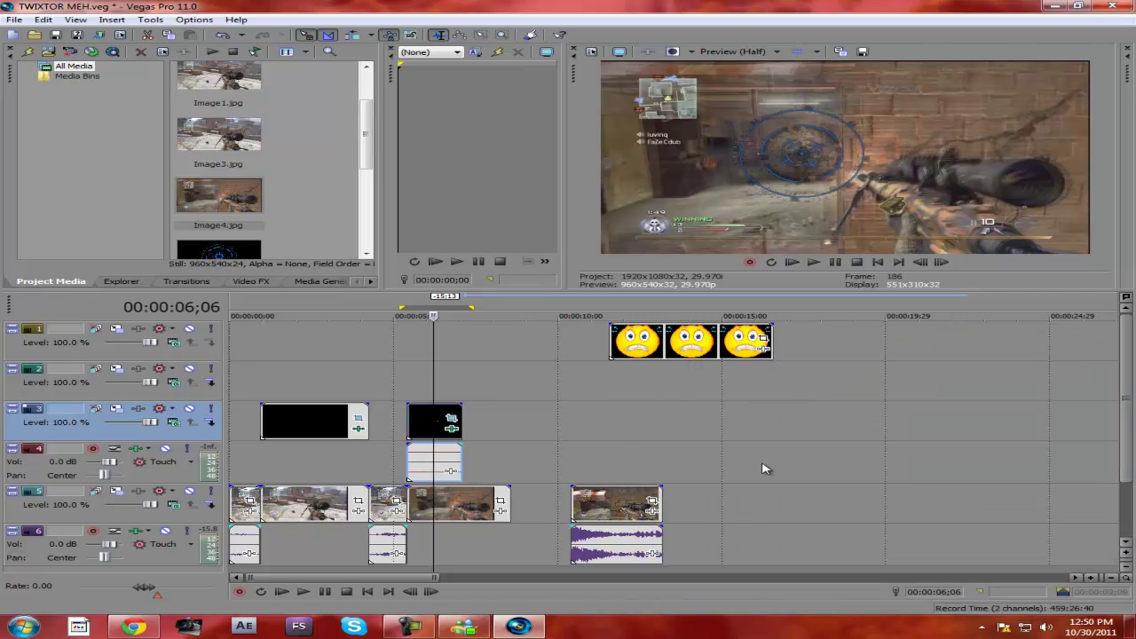
click(269, 314)
click(302, 591)
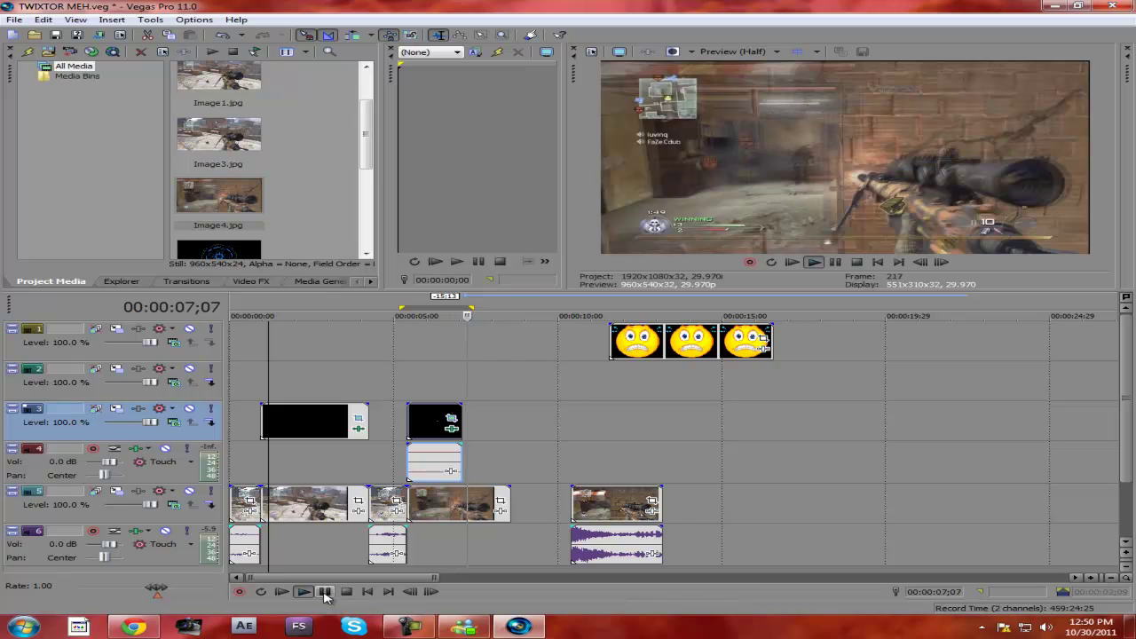
key(Return)
drag(664, 357, 508, 421)
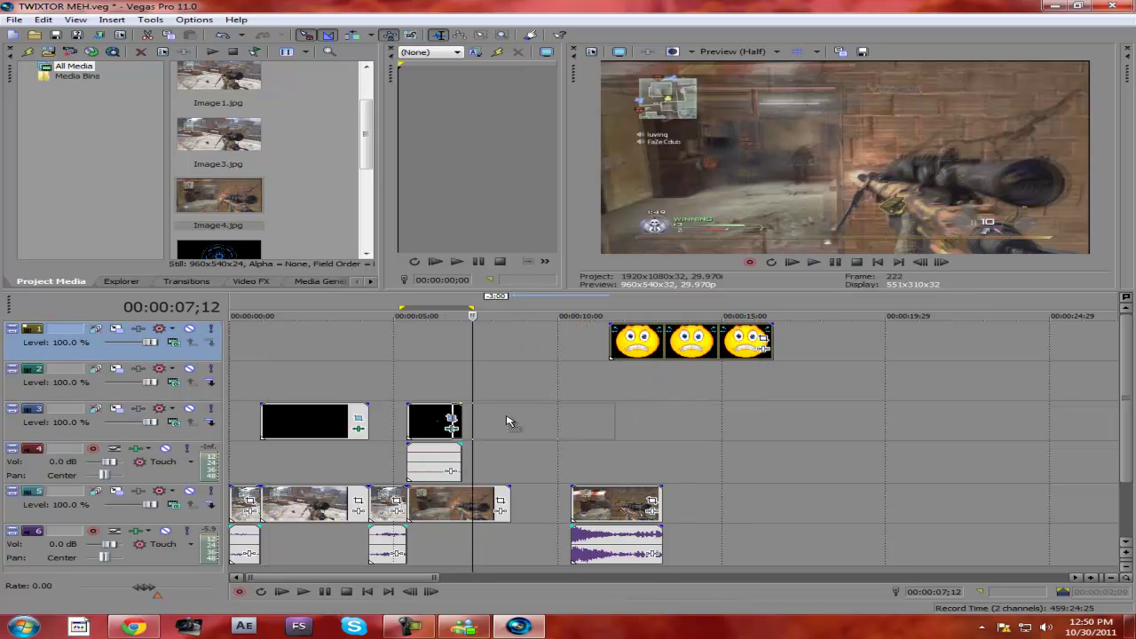
drag(621, 419, 497, 420)
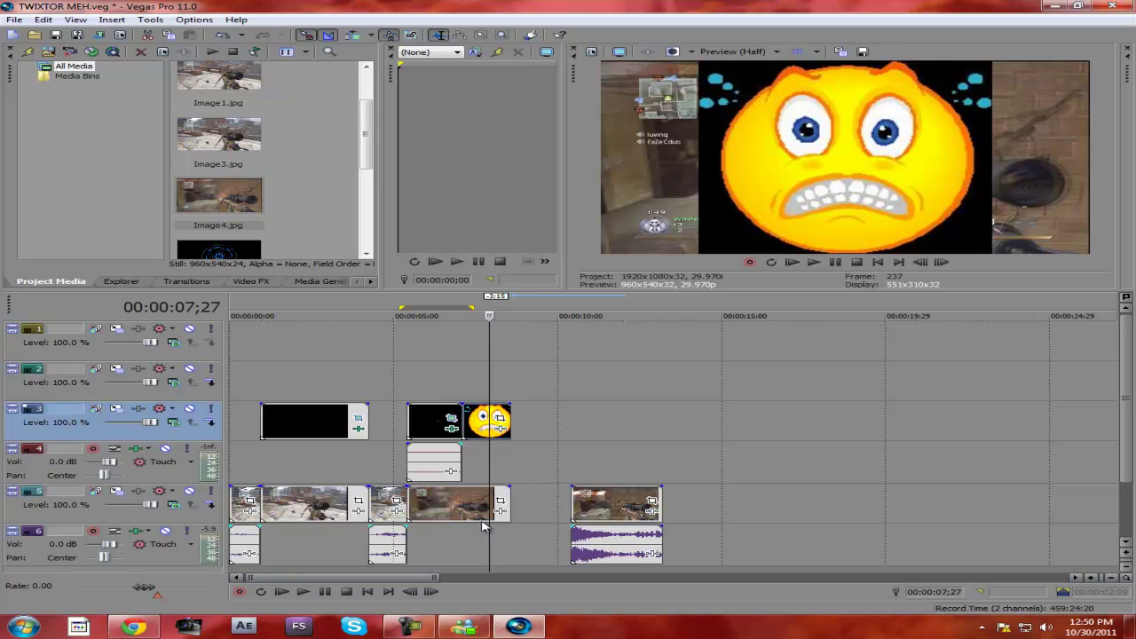
- Add a Sony Chroma Keyer to the scared-face clip with the key colour set to black
click(502, 431)
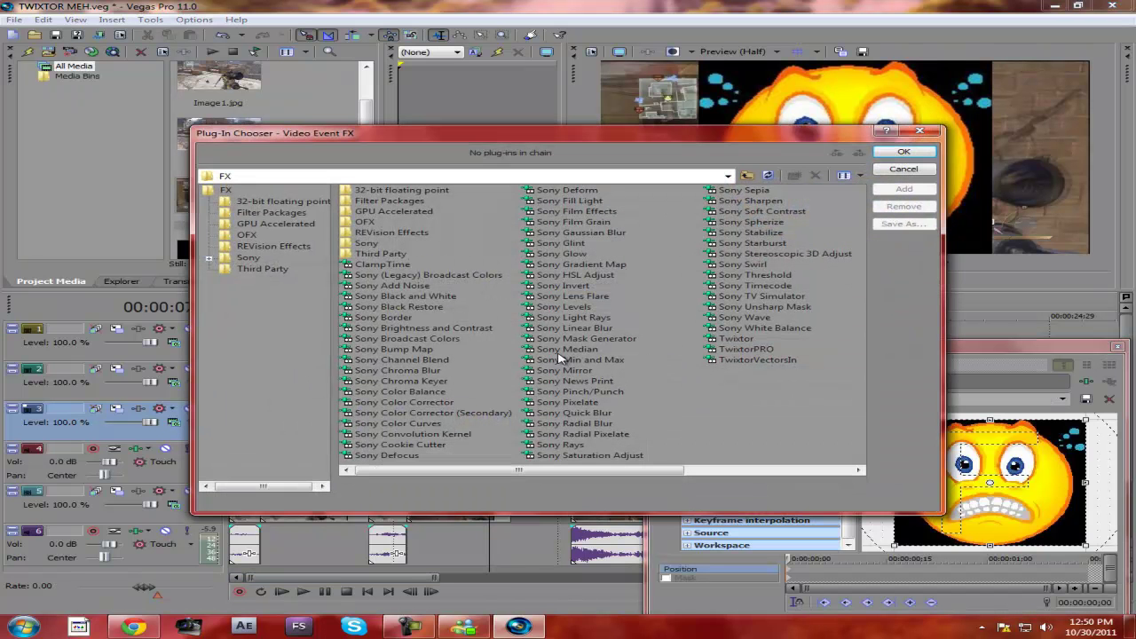
click(435, 384)
click(904, 188)
click(904, 151)
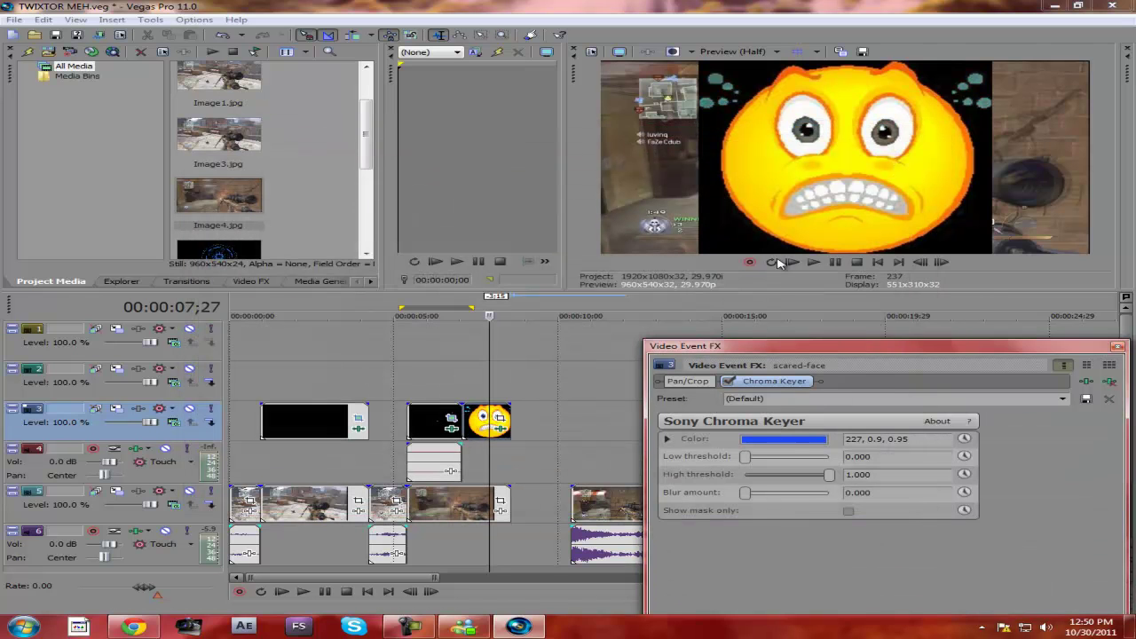
click(785, 441)
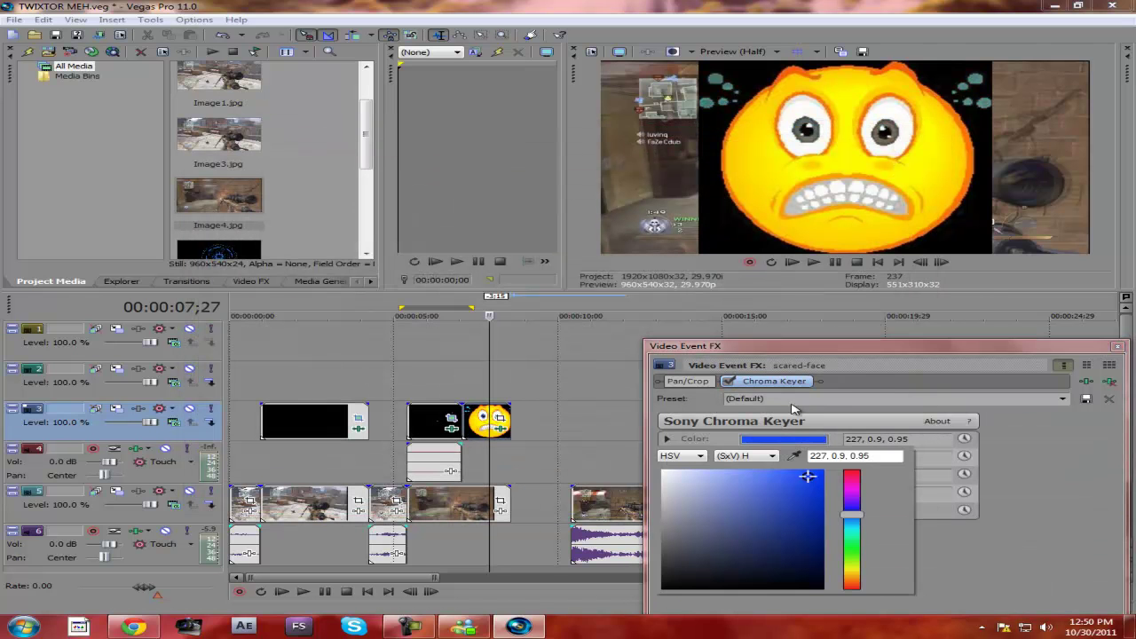
click(807, 585)
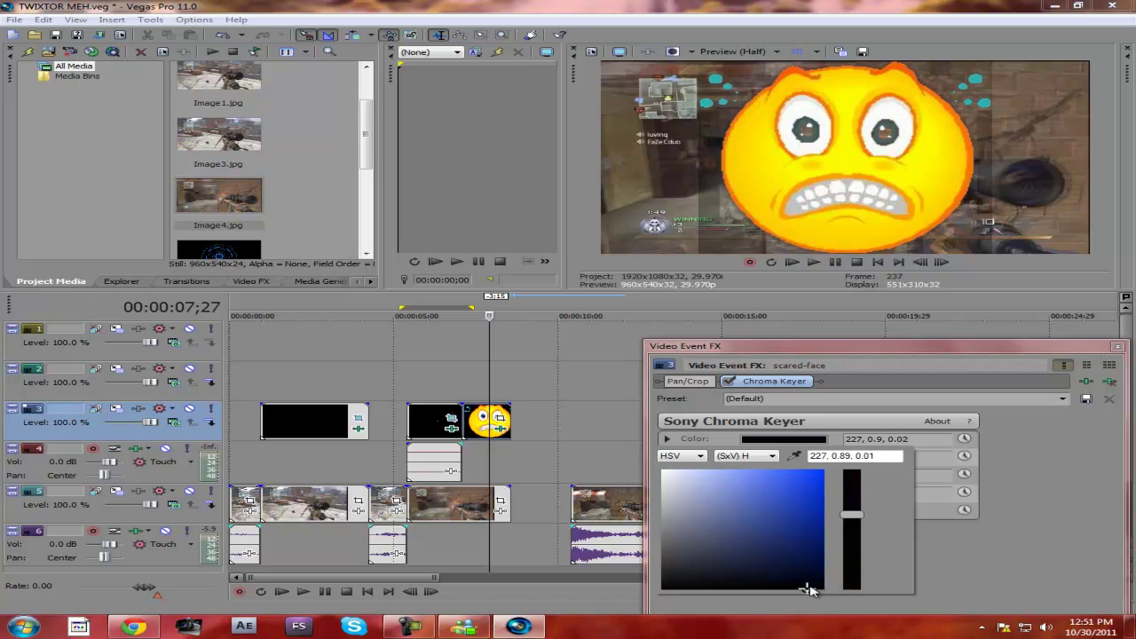
drag(808, 589, 759, 603)
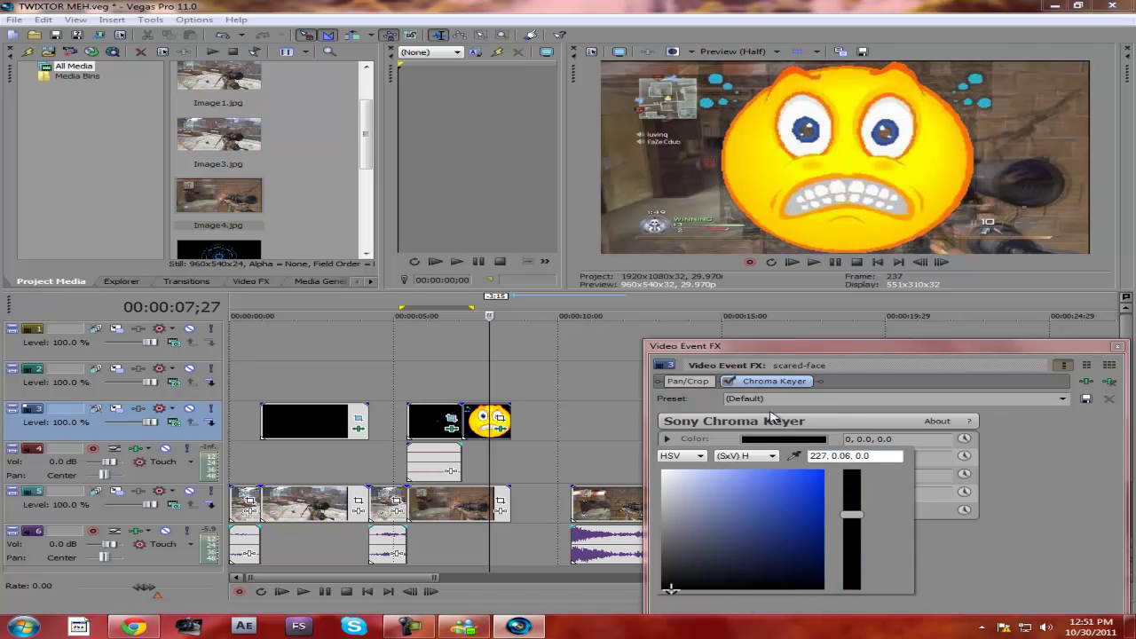
click(689, 384)
- Set the scared-face Pan/Crop to 1,632.0 × 1,528.0 centred 351.1, 160.0, placing the emoji above the gun
click(689, 384)
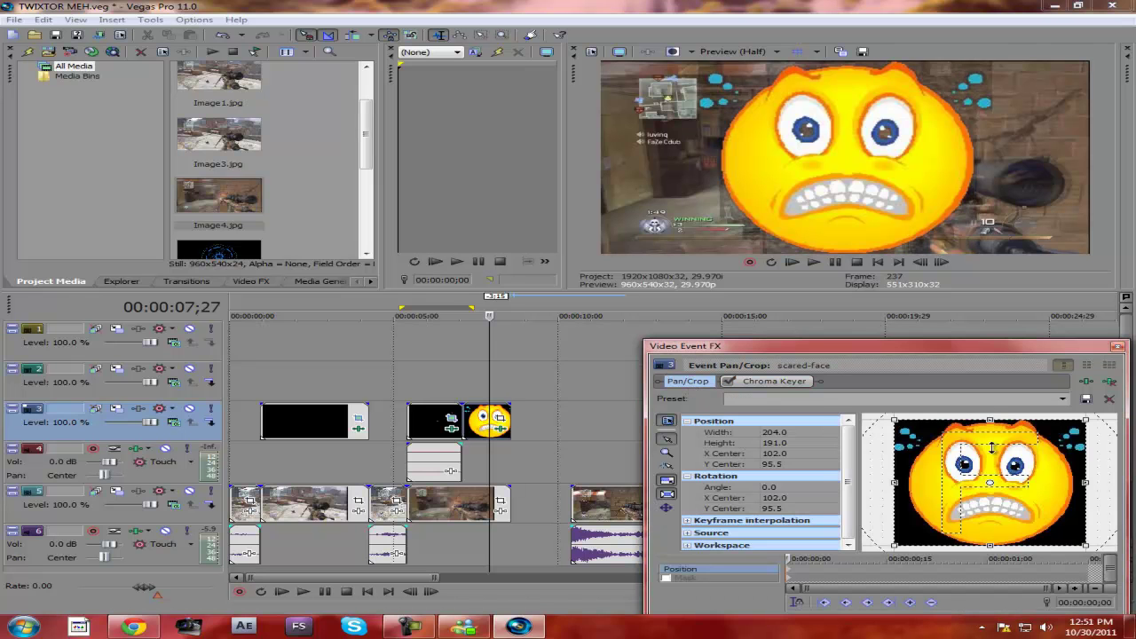
drag(990, 416, 986, 16)
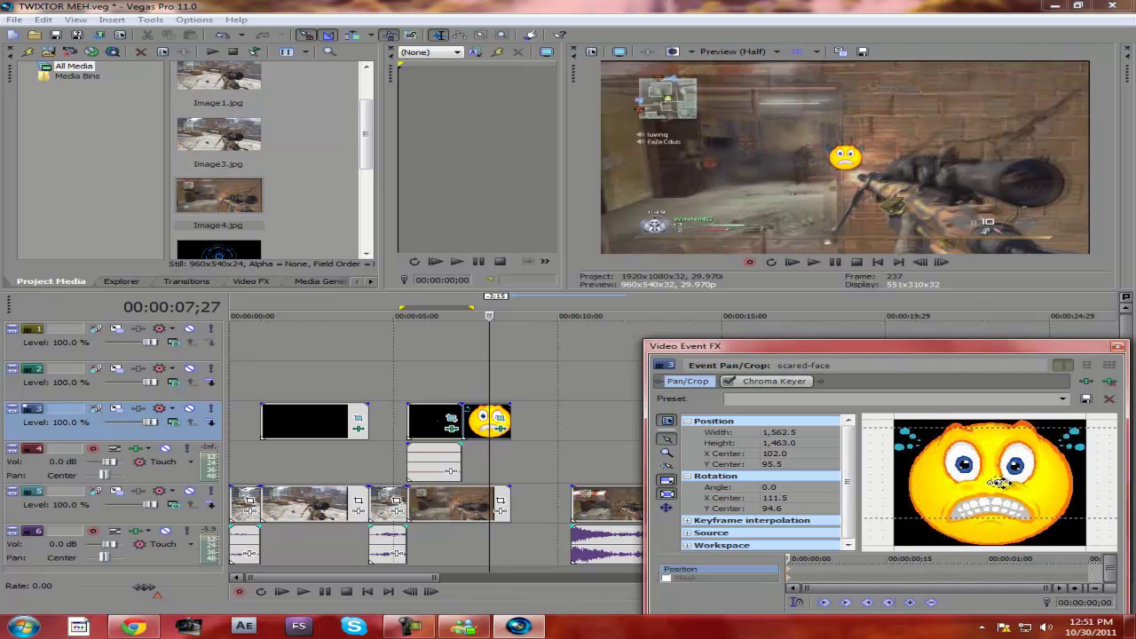
drag(994, 482, 1130, 506)
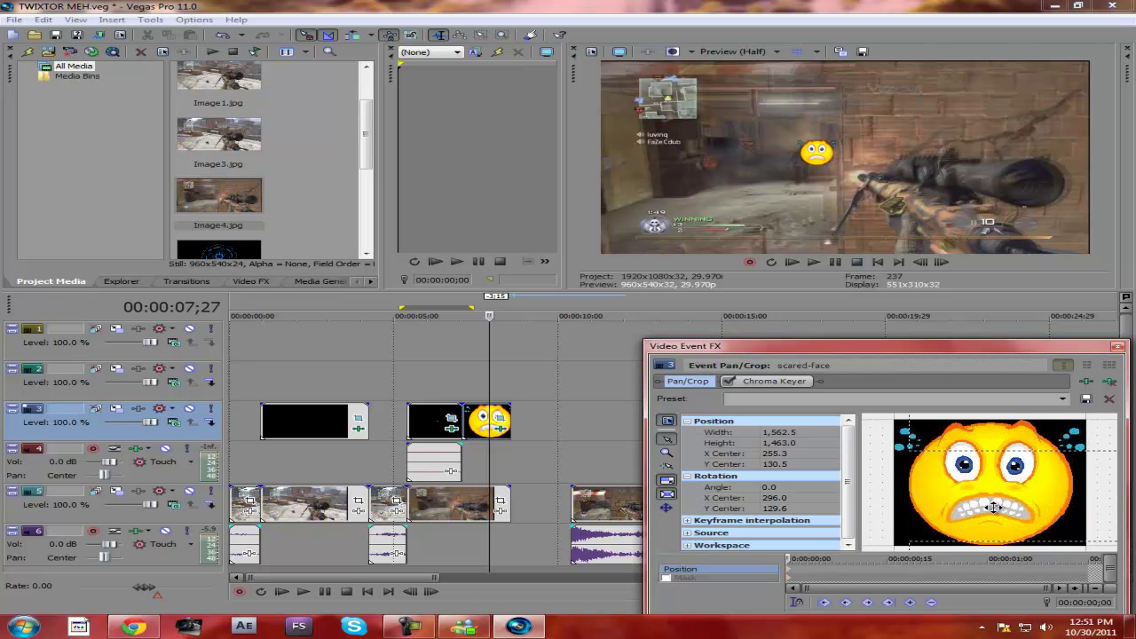
scroll(1007, 433, down, 6)
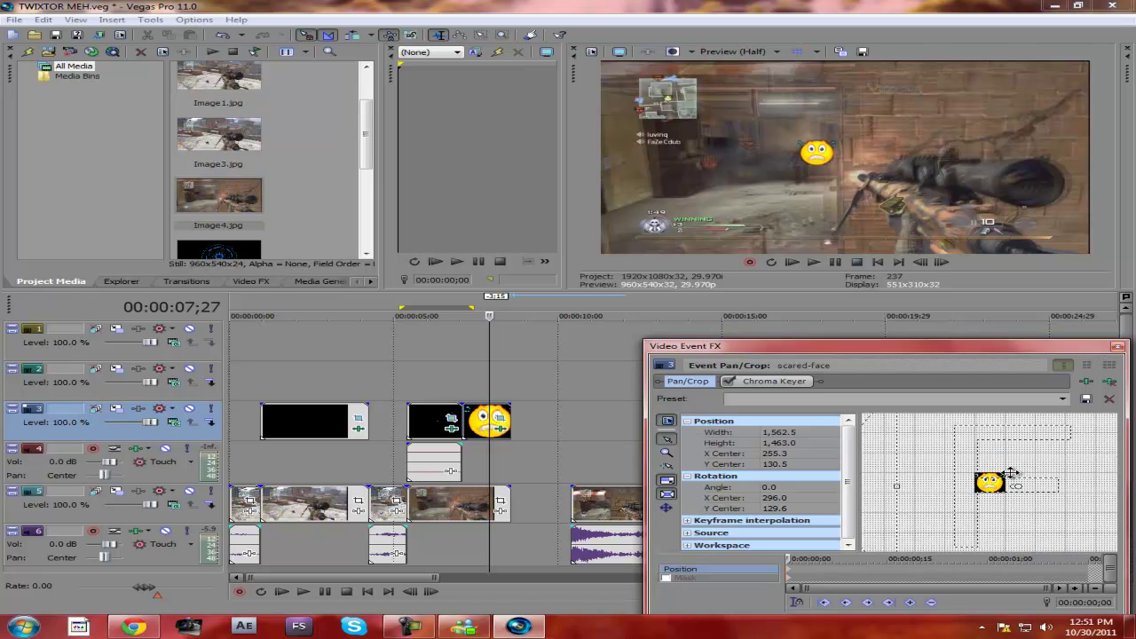
drag(1008, 423, 1010, 419)
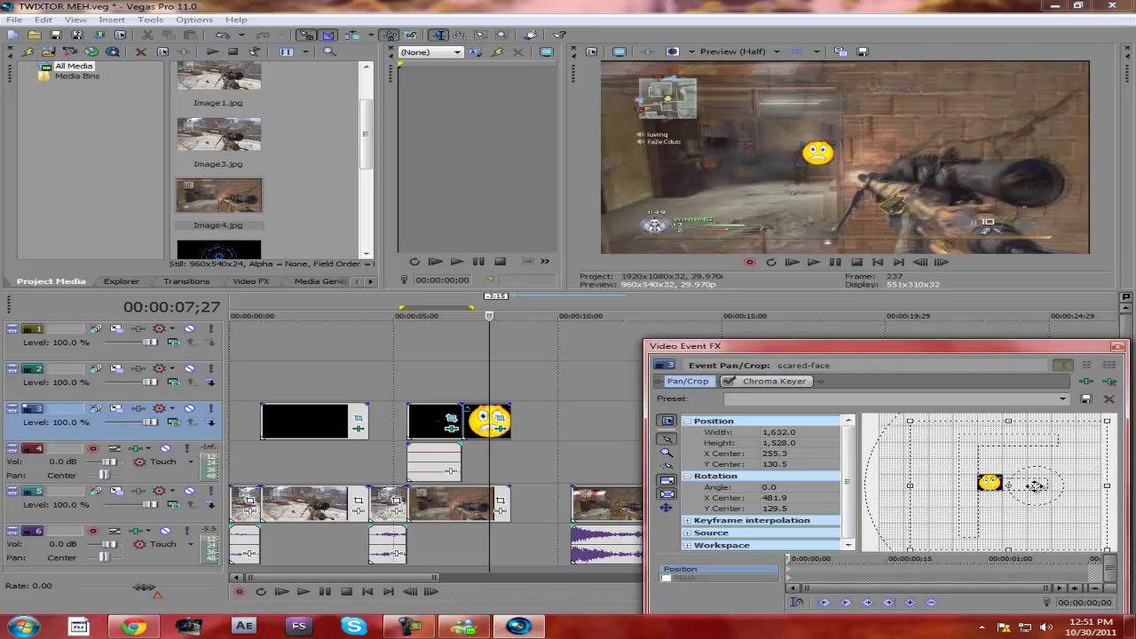
mouse_move(1013, 487)
mouse_down()
mouse_move(1003, 482)
mouse_move(1021, 489)
mouse_up()
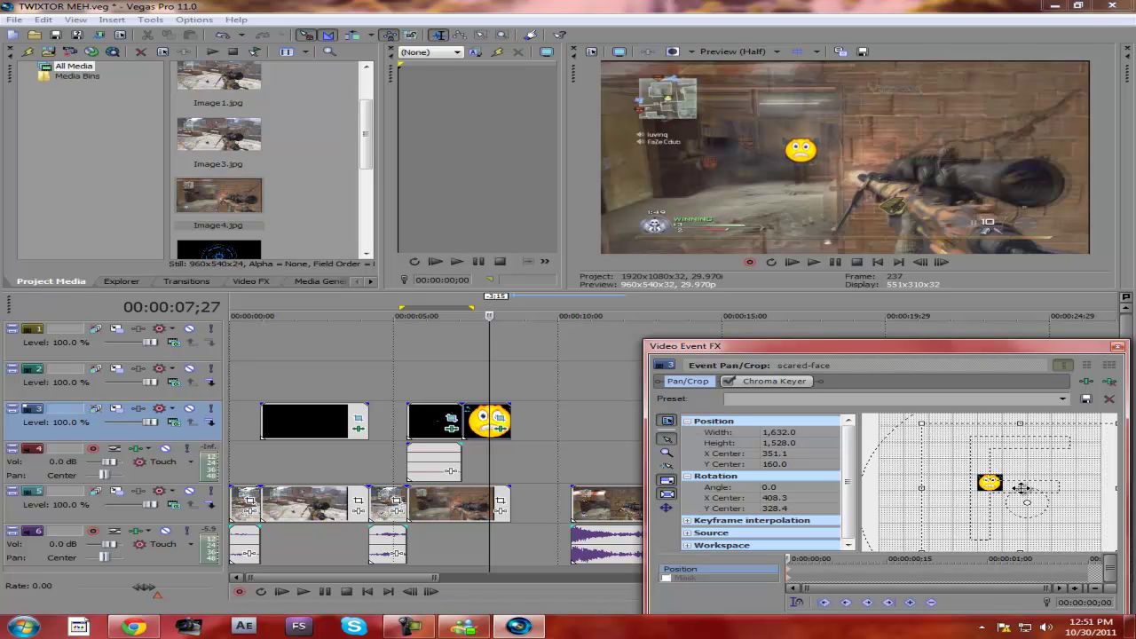
- Close the Video Event FX window and slide the track 5 clip left to close the gap
click(1117, 347)
drag(617, 524, 556, 524)
click(422, 628)
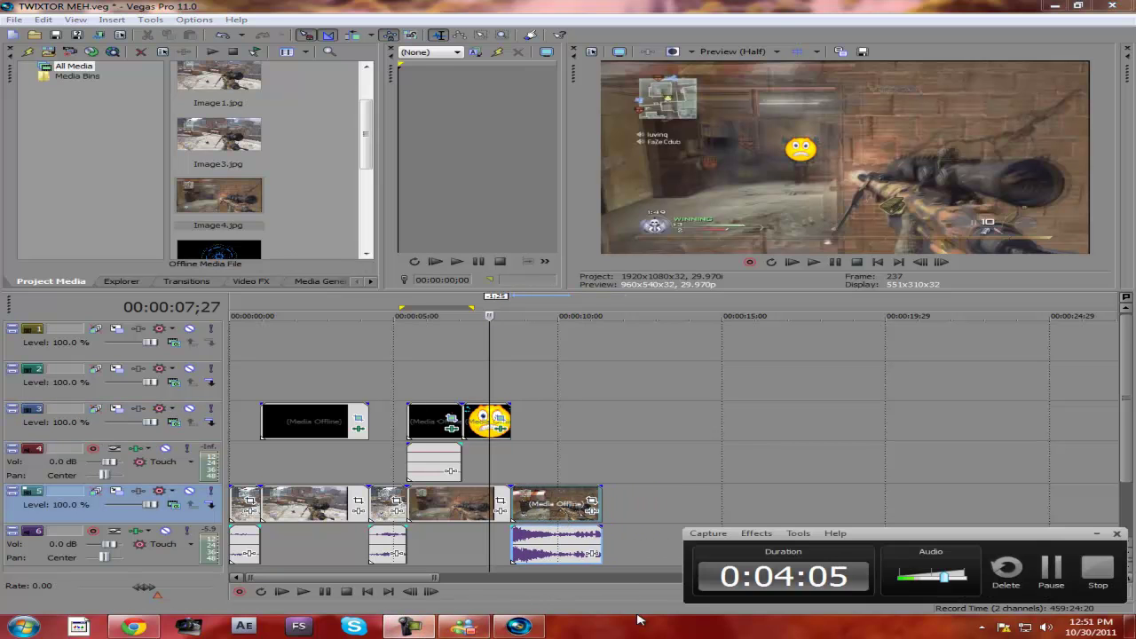
click(1097, 534)
- Play the edited sequence back from the start to about 12;28
click(368, 408)
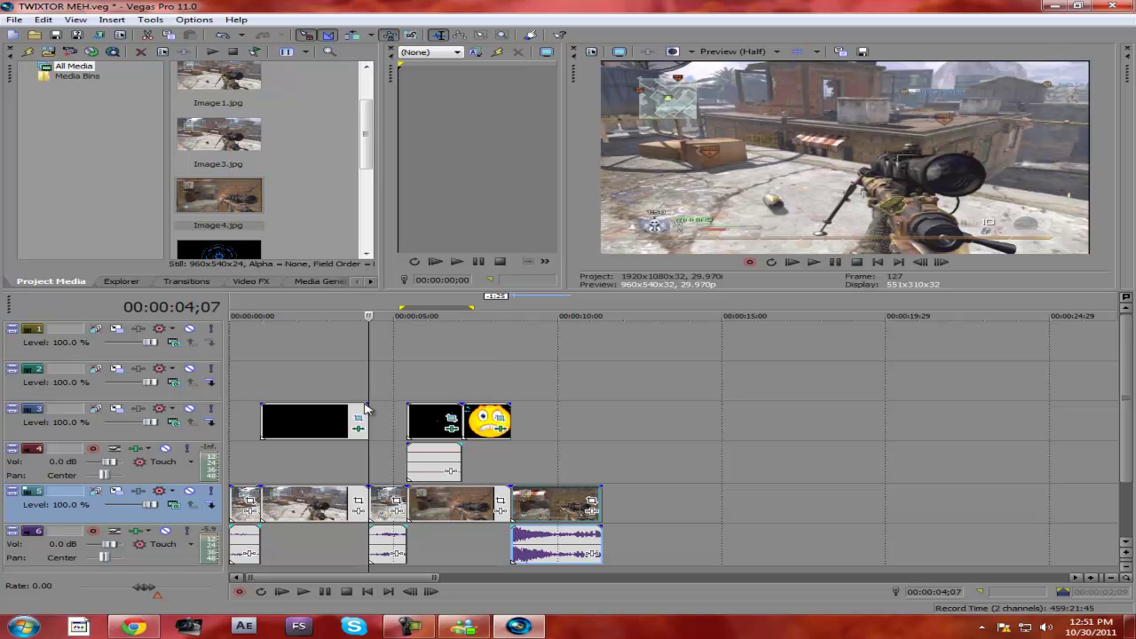
click(281, 591)
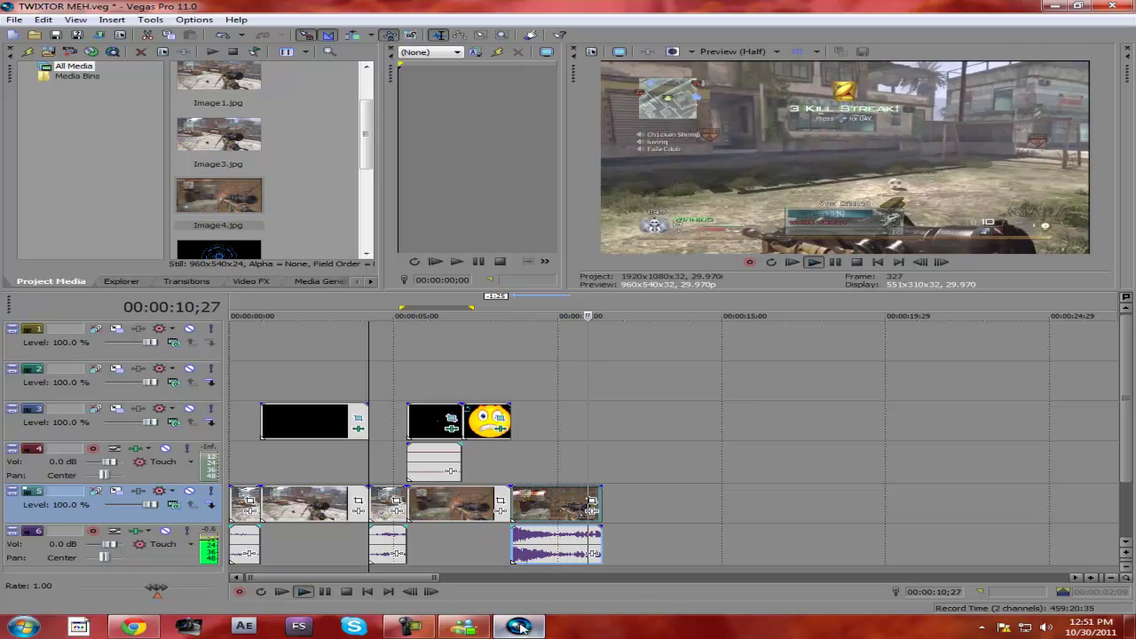
click(422, 630)
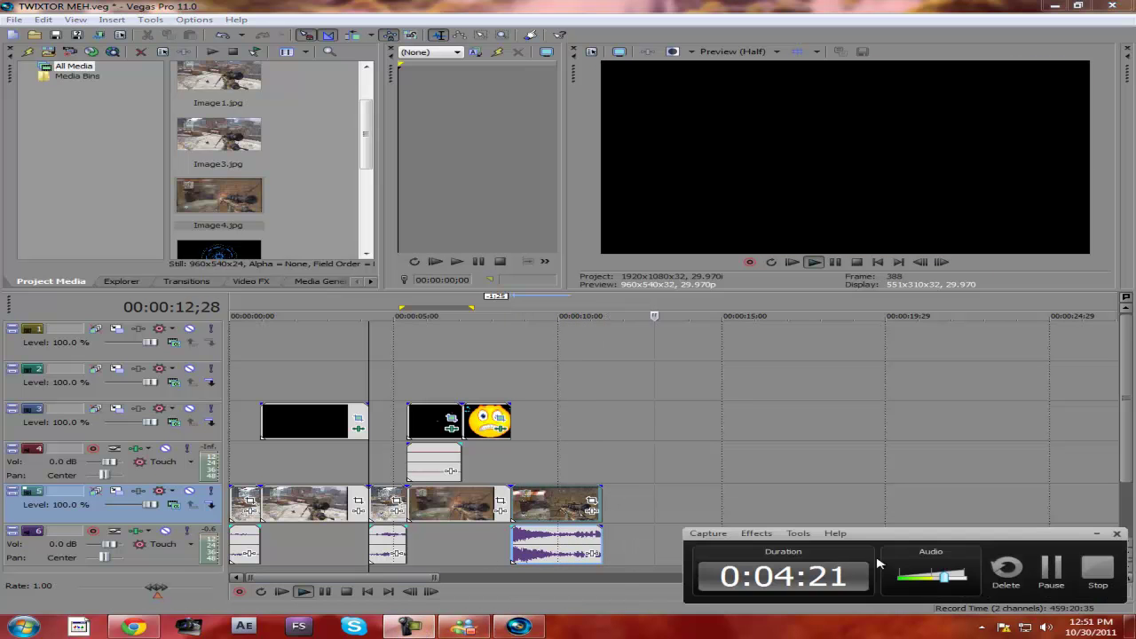